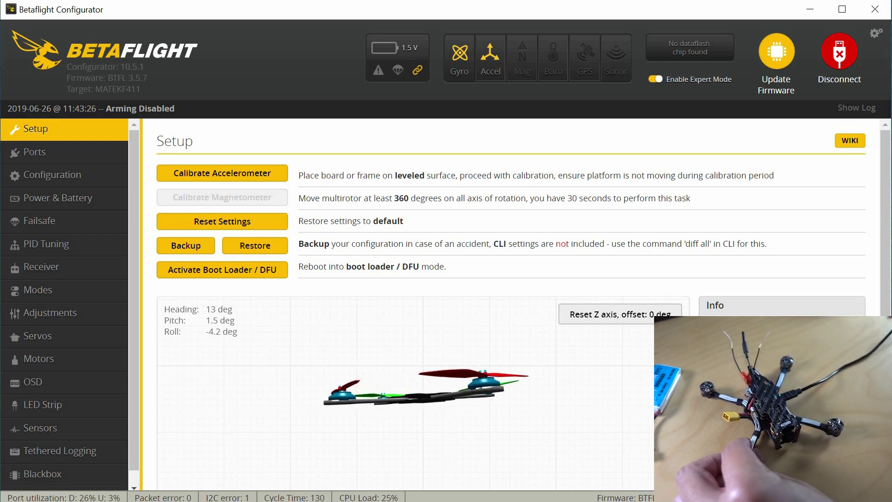
- Calibrate the flight controller's accelerometer with the quad resting level
{"action": "left_click", "coordinate": [222, 173]}
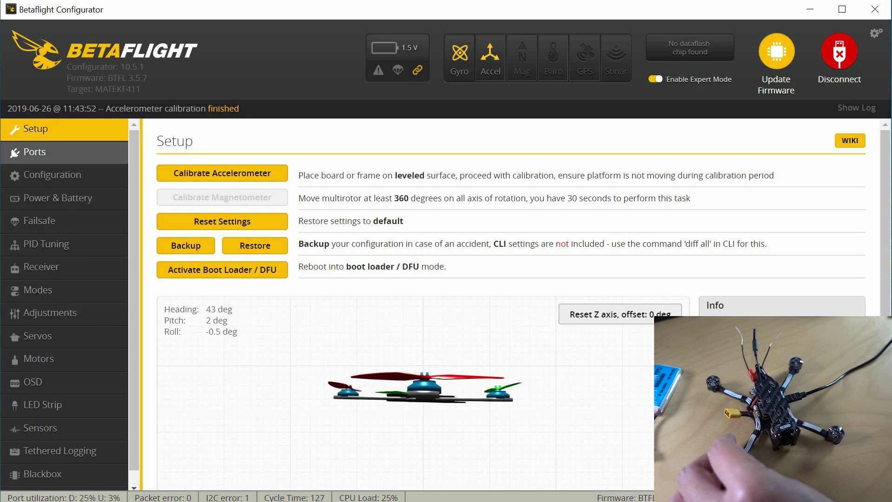
- Review the serial port assignments and the peripheral options available for UART1
{"action": "left_click", "coordinate": [74, 155]}
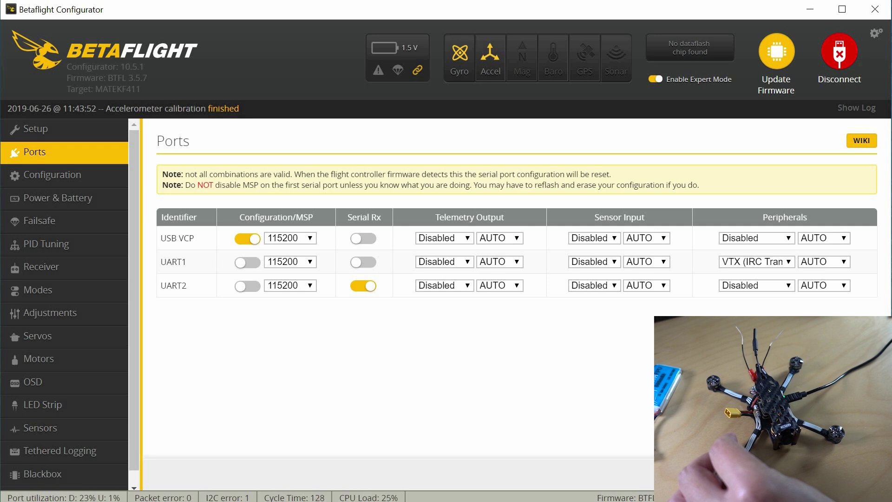
{"action": "left_click", "coordinate": [756, 261]}
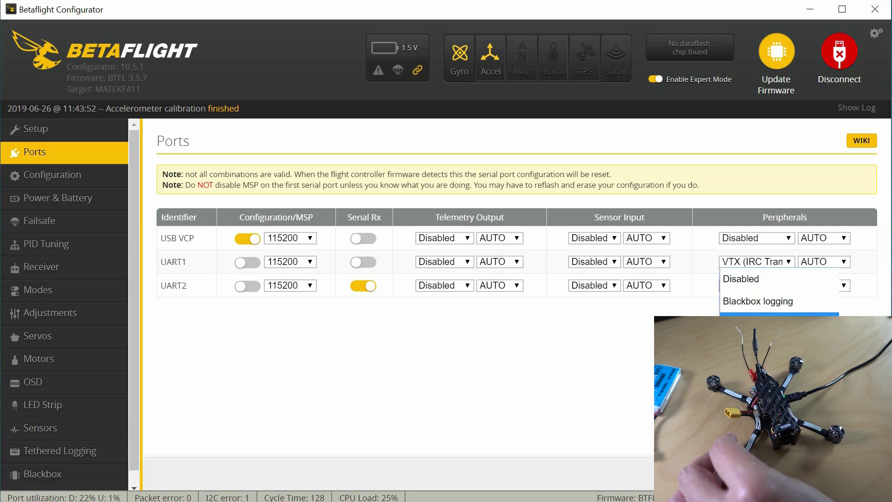
{"action": "key", "text": "Escape"}
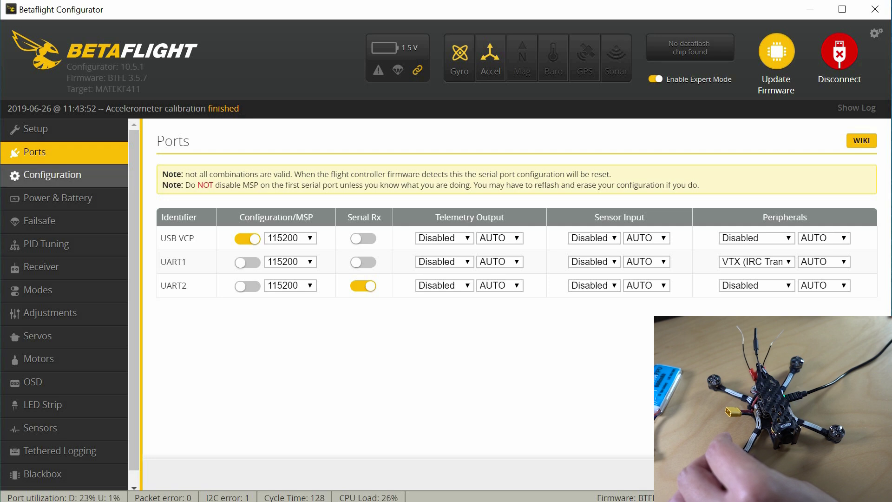
- Review the configuration from the mixer and ESC/motor features through system settings, board alignment and arming to the receiver section
{"action": "left_click", "coordinate": [54, 179]}
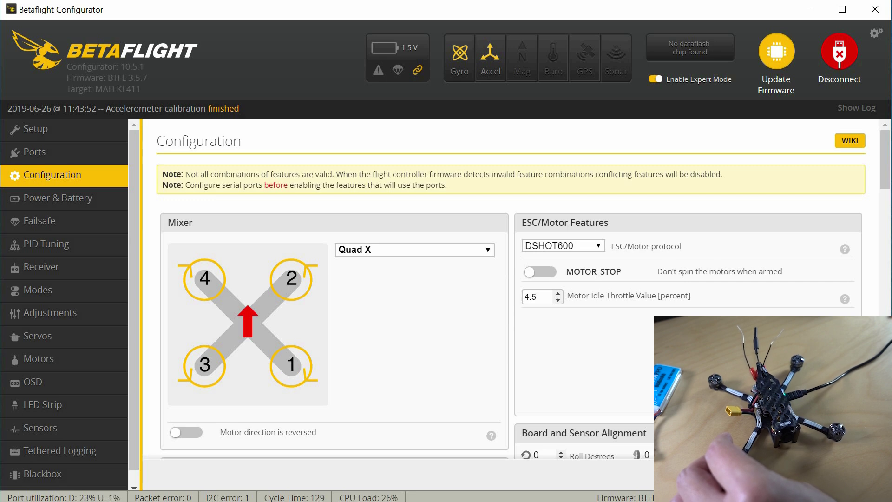
{"action": "scroll", "coordinate": [511, 288], "scroll_direction": "down", "scroll_amount": 2}
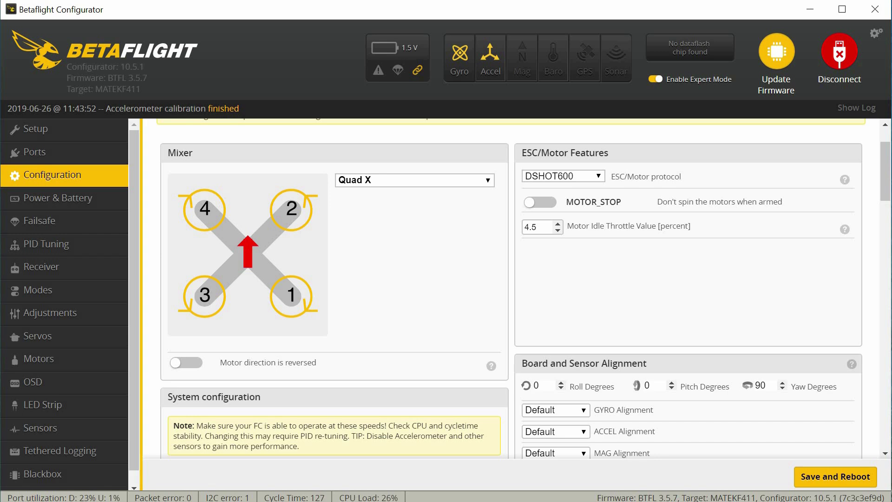
{"action": "scroll", "coordinate": [523, 288], "scroll_direction": "down", "scroll_amount": 5}
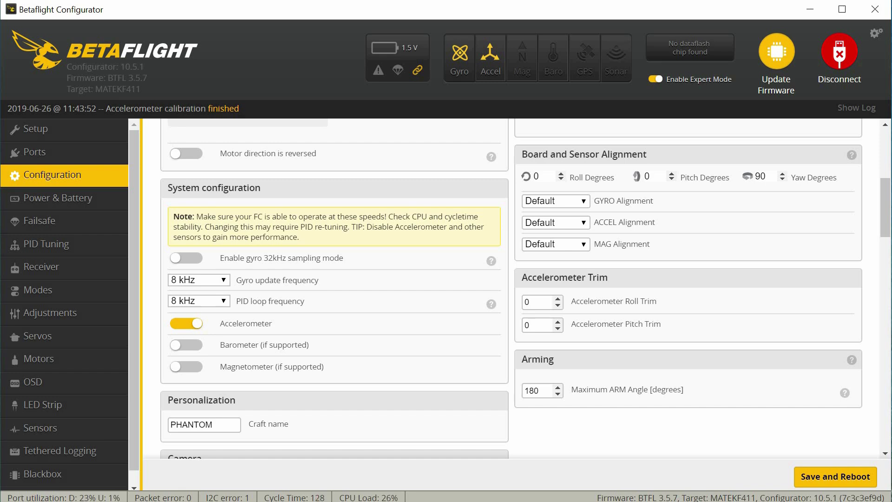
{"action": "scroll", "coordinate": [523, 288], "scroll_direction": "down", "scroll_amount": 3}
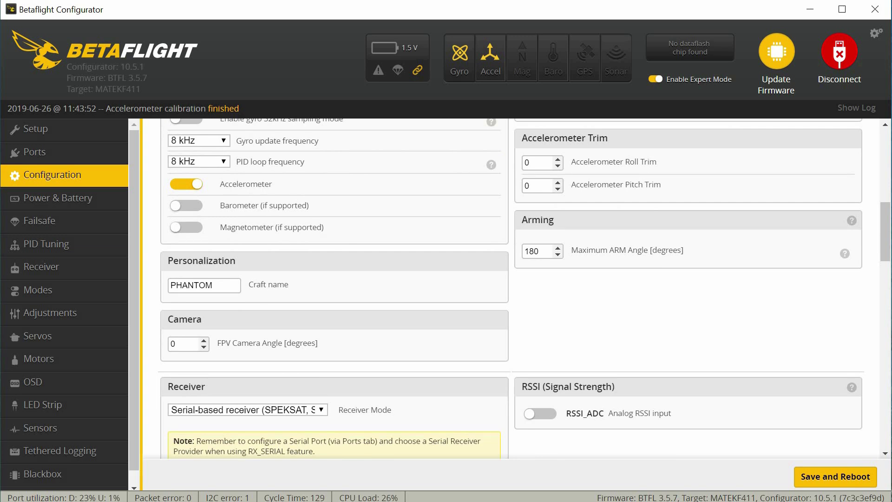
{"action": "scroll", "coordinate": [524, 288], "scroll_direction": "down", "scroll_amount": 2}
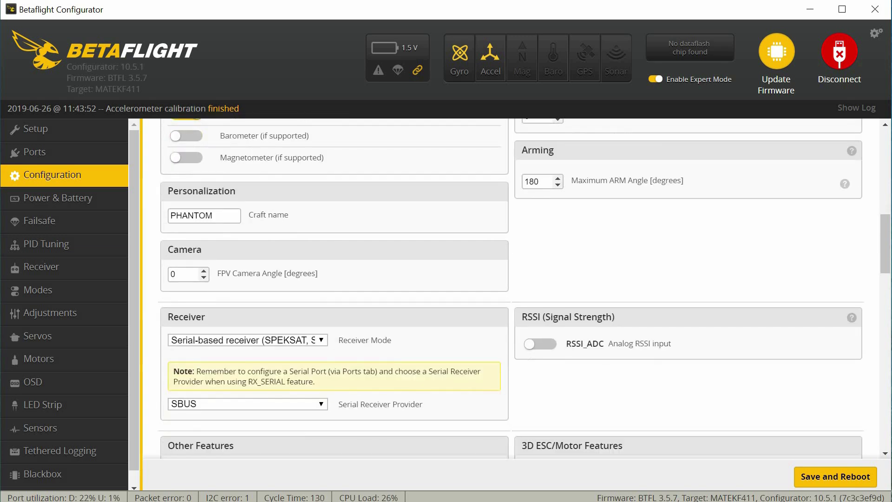
{"action": "scroll", "coordinate": [511, 288], "scroll_direction": "down", "scroll_amount": 2}
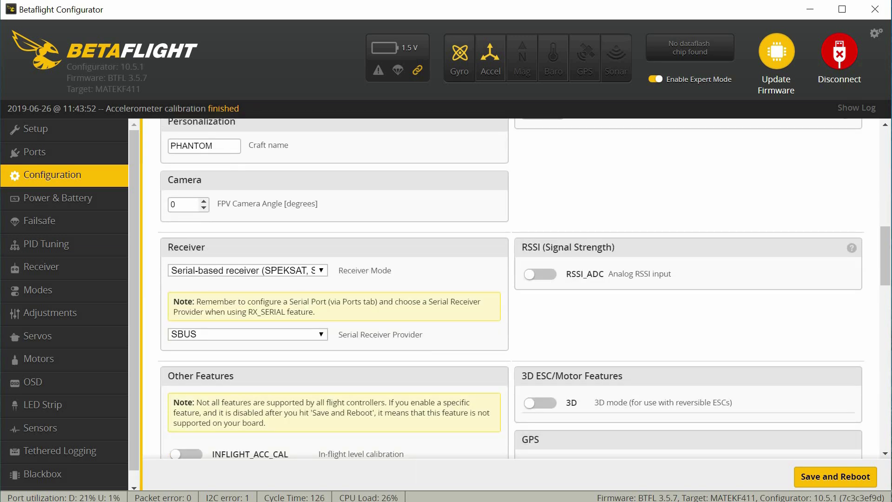
- Check the receiver mode options and select SBUS as the serial receiver provider
{"action": "left_click", "coordinate": [247, 270]}
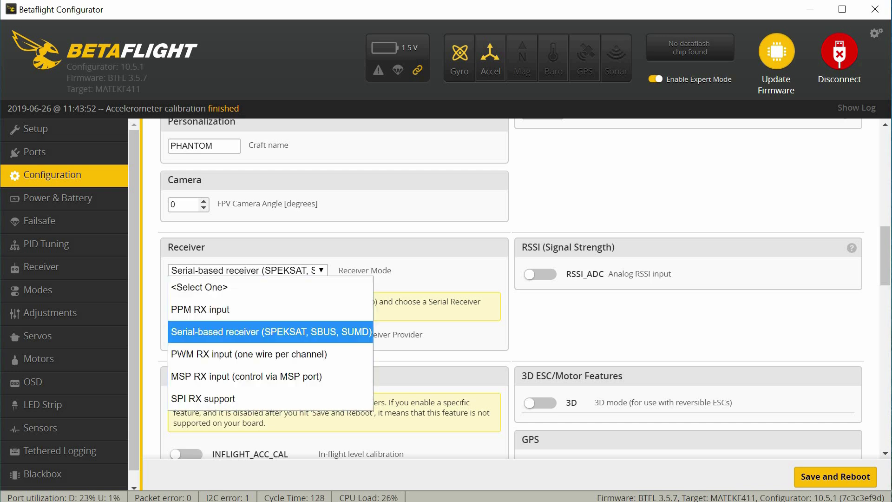
{"action": "left_click", "coordinate": [259, 302]}
{"action": "left_click", "coordinate": [247, 334]}
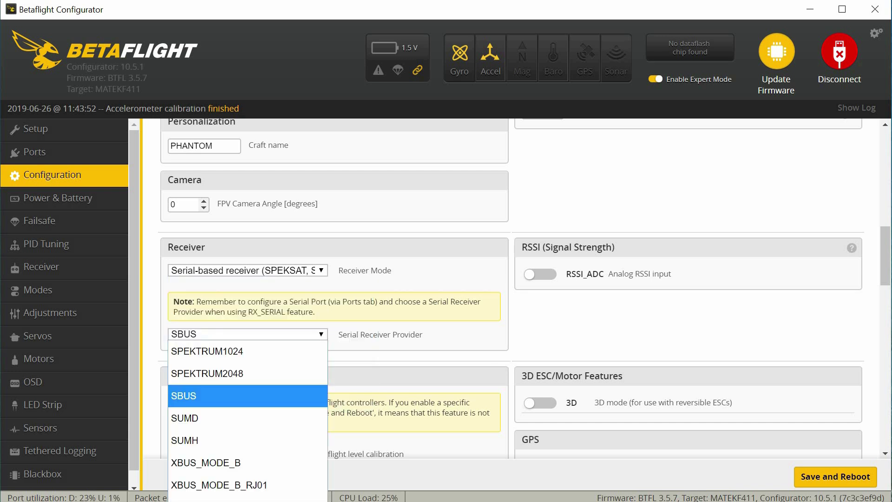
{"action": "left_click", "coordinate": [247, 394]}
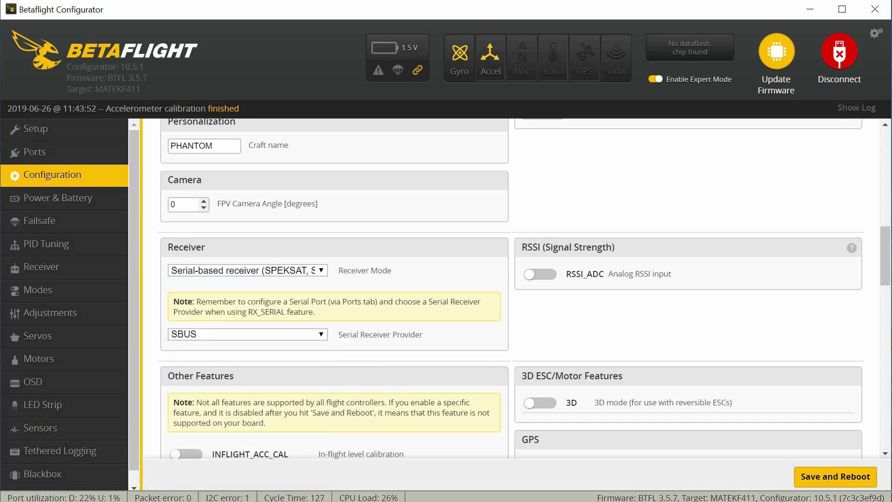
- Compare the serial-based receiver mode with the SPEKTRUM1024 and SPEKTRUM2048 provider options without changing the receiver settings
{"action": "left_click", "coordinate": [248, 270]}
{"action": "left_click", "coordinate": [248, 330]}
{"action": "left_click", "coordinate": [248, 335]}
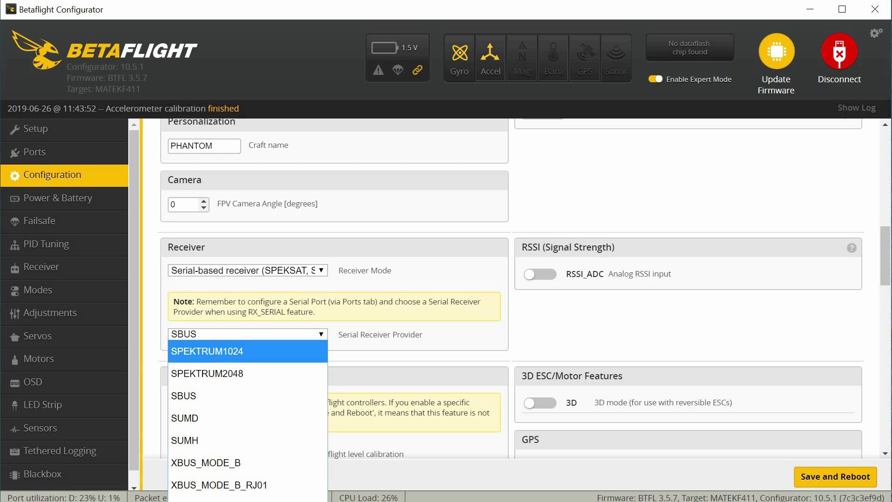
{"action": "left_click", "coordinate": [248, 270]}
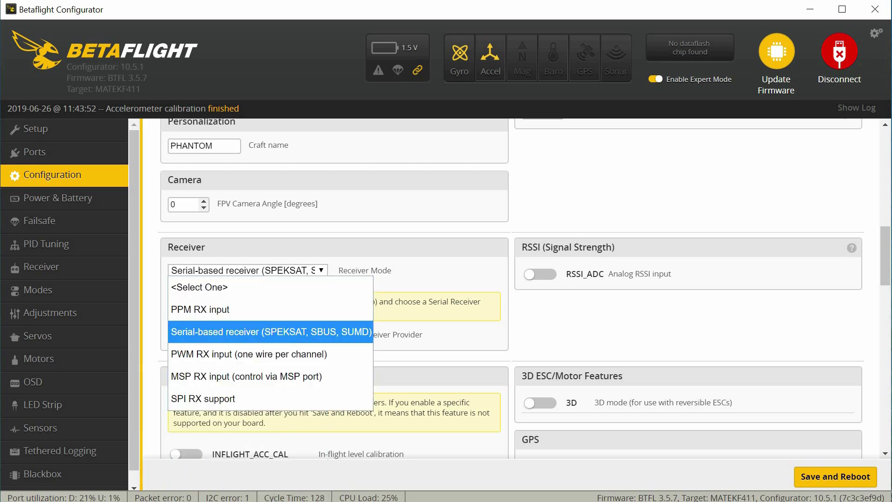
{"action": "key", "text": "Escape"}
{"action": "left_click", "coordinate": [248, 334]}
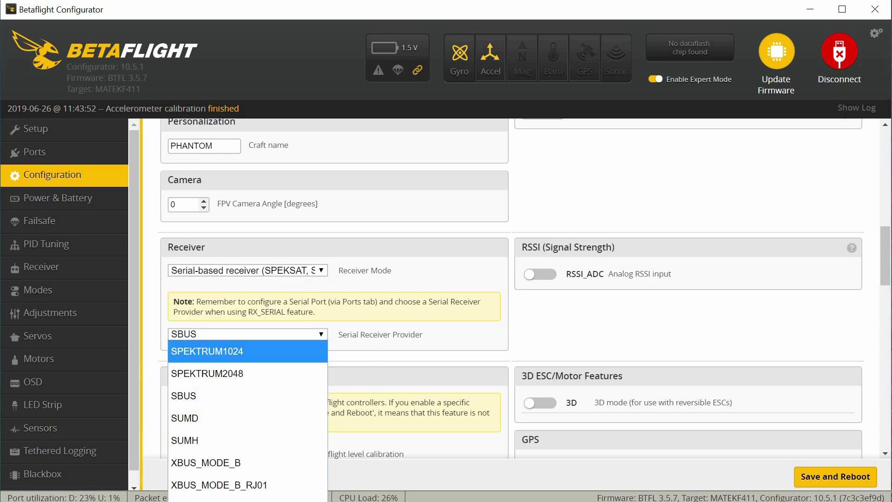
{"action": "key", "text": "Down"}
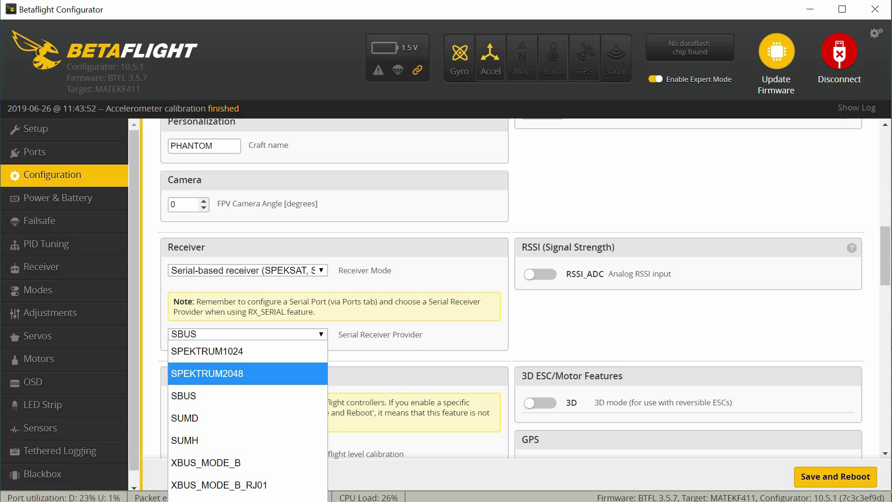
{"action": "key", "text": "Up"}
{"action": "key", "text": "Escape"}
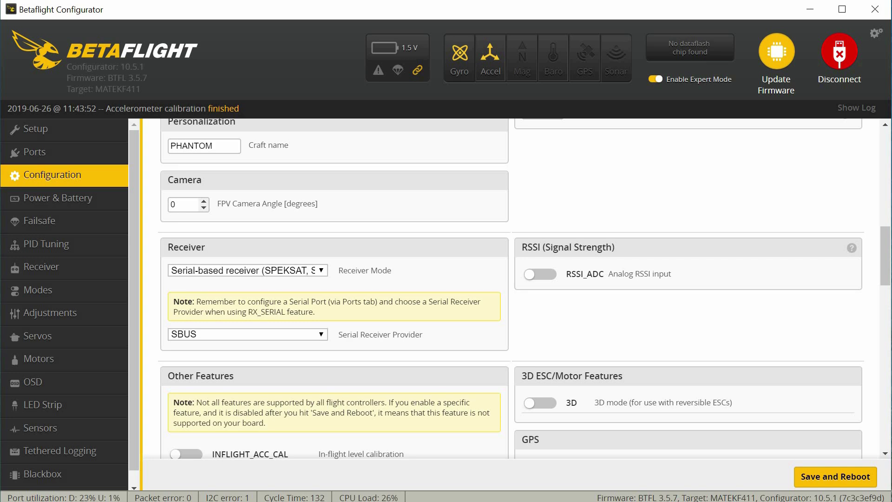
- Examine the enabled entries under Other Features and the beeper configuration of the flight controller
{"action": "scroll", "coordinate": [512, 288], "scroll_direction": "down", "scroll_amount": 3}
{"action": "scroll", "coordinate": [511, 288], "scroll_direction": "down", "scroll_amount": 2}
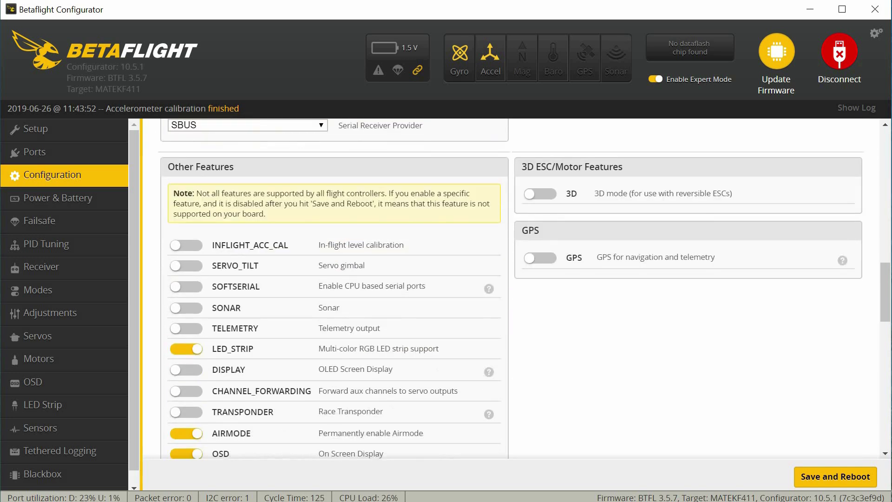
{"action": "scroll", "coordinate": [511, 288], "scroll_direction": "down", "scroll_amount": 2}
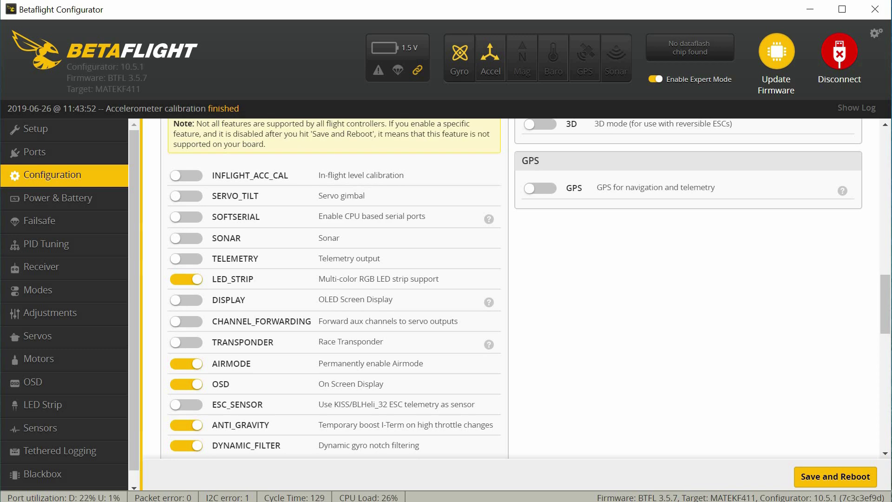
{"action": "scroll", "coordinate": [512, 289], "scroll_direction": "down", "scroll_amount": 2}
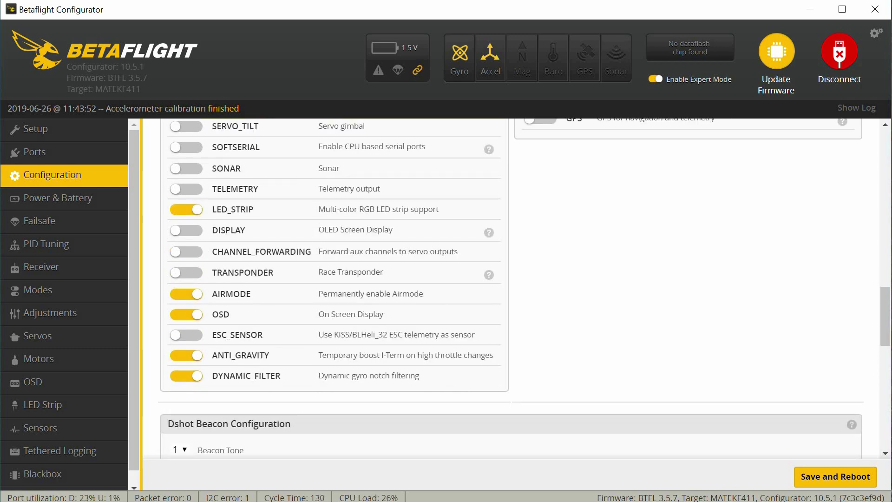
{"action": "scroll", "coordinate": [511, 288], "scroll_direction": "down", "scroll_amount": 2}
{"action": "scroll", "coordinate": [512, 289], "scroll_direction": "down", "scroll_amount": 15}
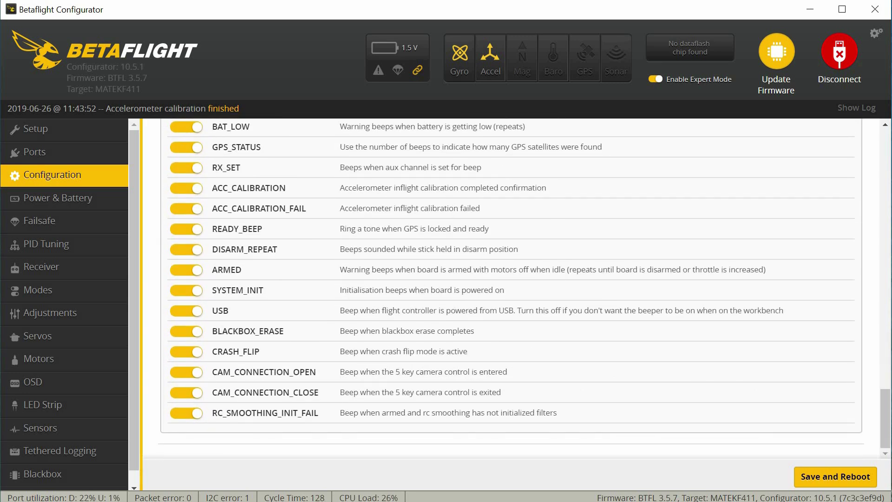
{"action": "scroll", "coordinate": [511, 288], "scroll_direction": "up", "scroll_amount": 20}
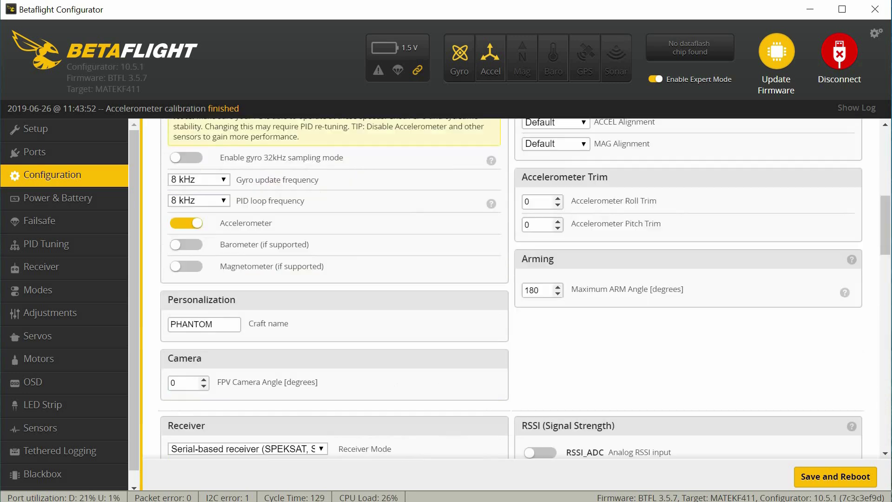
- Review the battery cell voltage limits and the voltage and amperage meter scales in the Power & Battery settings
{"action": "left_click", "coordinate": [58, 198]}
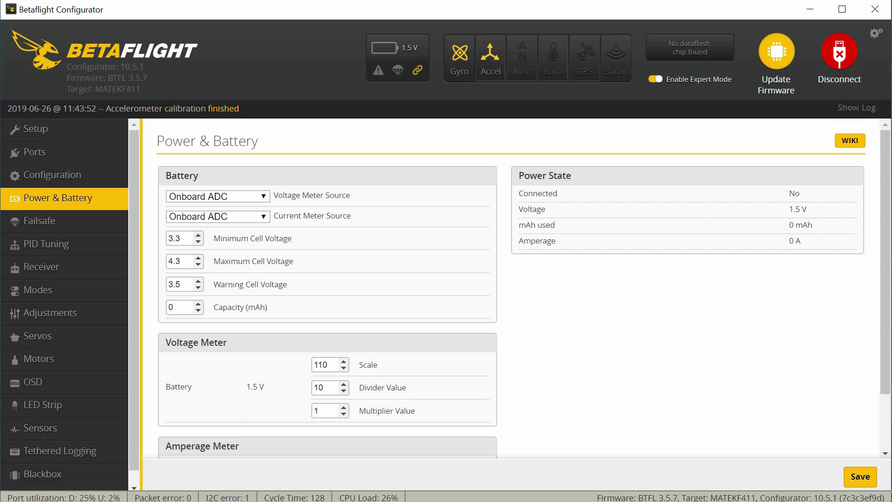
{"action": "scroll", "coordinate": [511, 288], "scroll_direction": "down", "scroll_amount": 3}
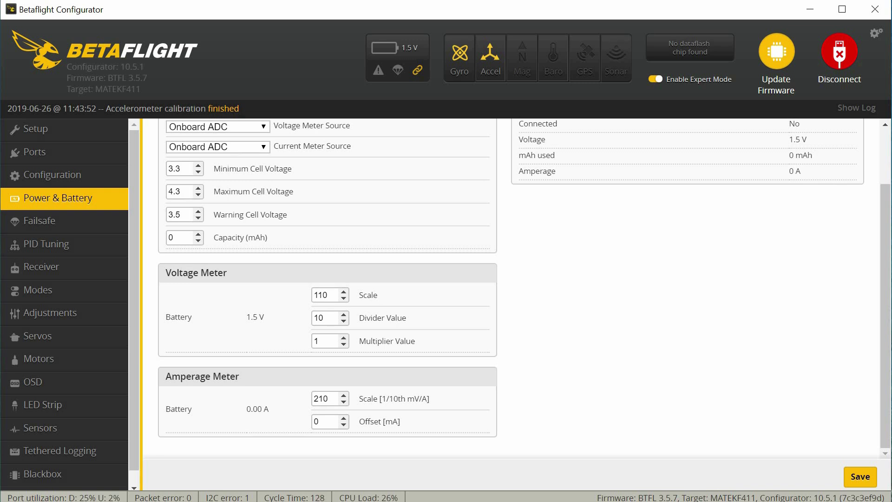
- Examine the Failsafe settings, including the pulse range, channel fallback values and stage 2 procedure
{"action": "left_click", "coordinate": [39, 221]}
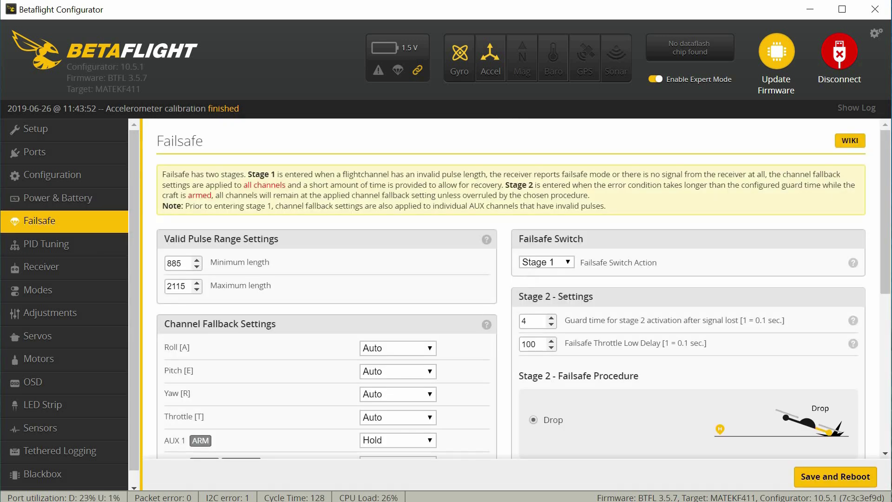
{"action": "scroll", "coordinate": [524, 288], "scroll_direction": "down", "scroll_amount": 3}
{"action": "scroll", "coordinate": [523, 289], "scroll_direction": "down", "scroll_amount": 3}
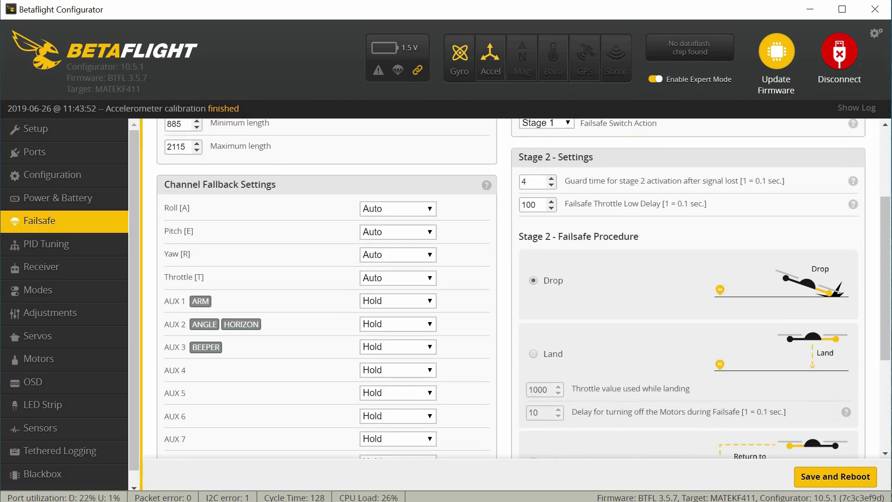
{"action": "scroll", "coordinate": [523, 288], "scroll_direction": "down", "scroll_amount": 3}
{"action": "scroll", "coordinate": [523, 288], "scroll_direction": "down", "scroll_amount": 5}
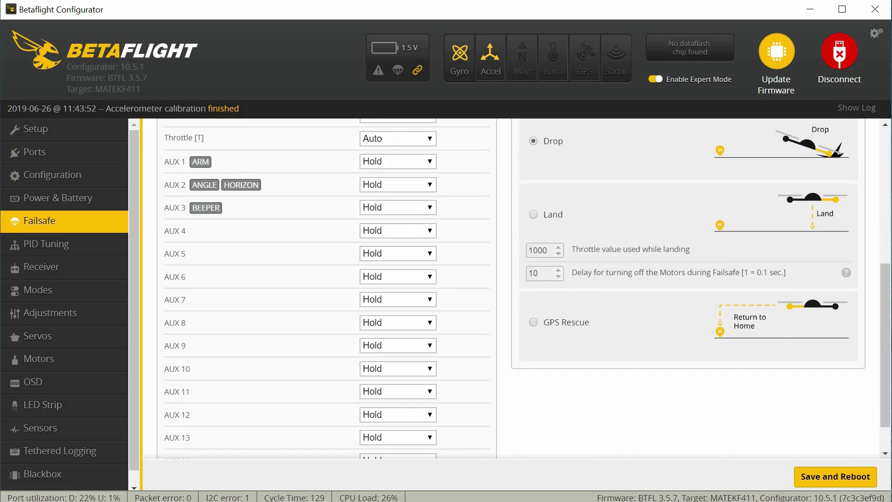
{"action": "scroll", "coordinate": [523, 288], "scroll_direction": "up", "scroll_amount": 14}
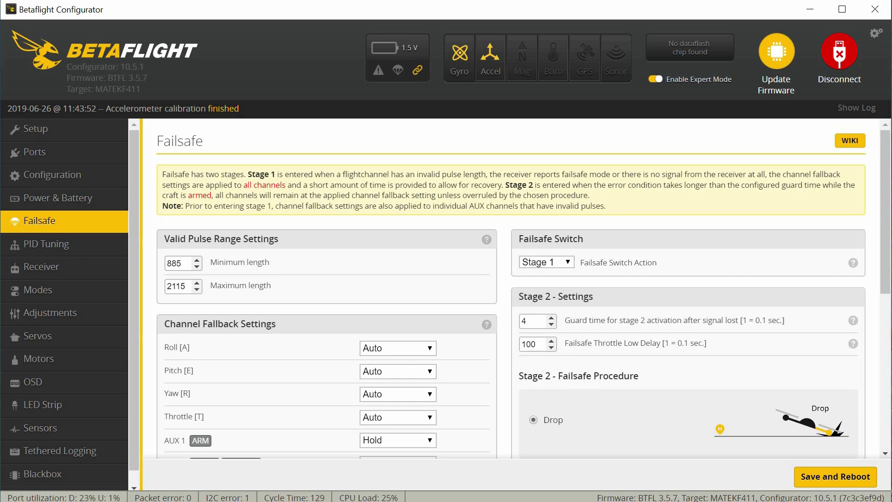
{"action": "scroll", "coordinate": [523, 288], "scroll_direction": "down", "scroll_amount": 3}
{"action": "scroll", "coordinate": [523, 288], "scroll_direction": "up", "scroll_amount": 3}
- Review the PID values, rates and Angle/Horizon settings of Profile 1 in PID Tuning
{"action": "left_click", "coordinate": [75, 245]}
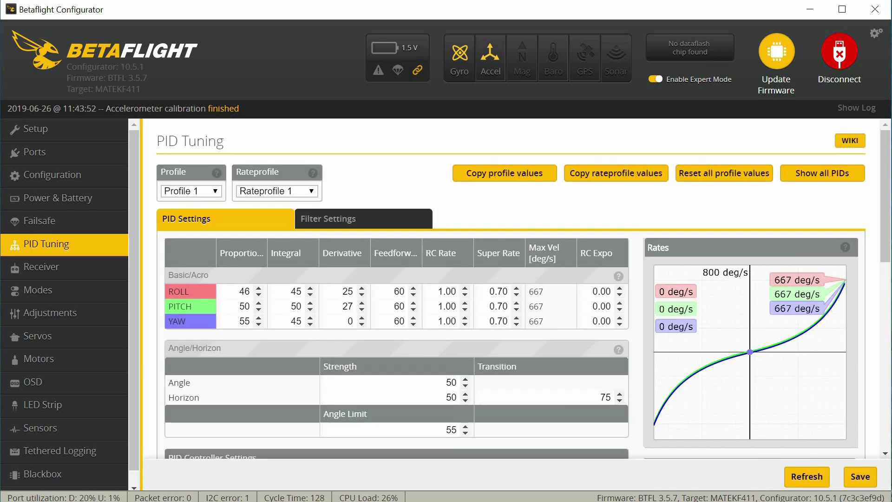
{"action": "scroll", "coordinate": [511, 288], "scroll_direction": "down", "scroll_amount": 5}
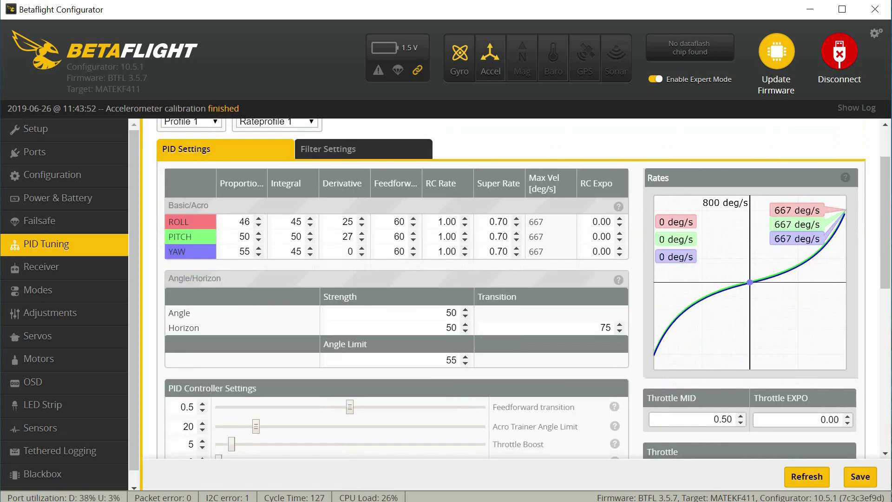
{"action": "scroll", "coordinate": [512, 289], "scroll_direction": "down", "scroll_amount": 2}
{"action": "scroll", "coordinate": [511, 288], "scroll_direction": "up", "scroll_amount": 7}
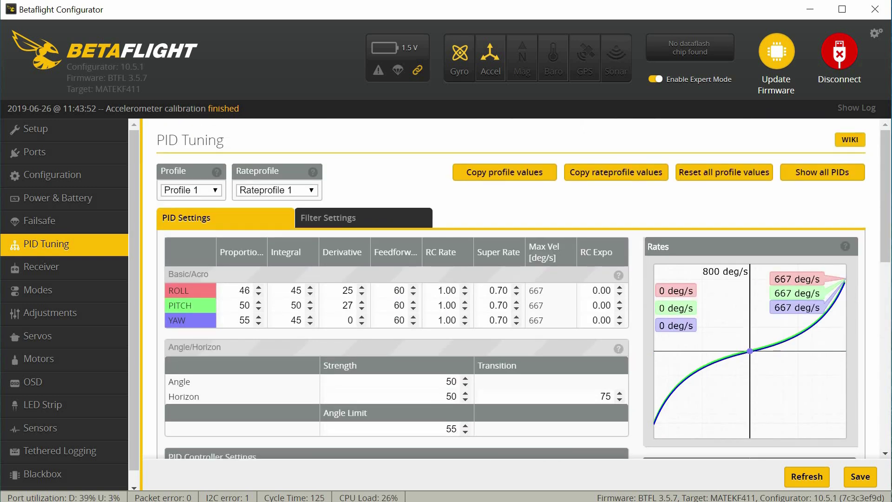
{"action": "scroll", "coordinate": [511, 288], "scroll_direction": "down", "scroll_amount": 2}
{"action": "scroll", "coordinate": [511, 289], "scroll_direction": "up", "scroll_amount": 2}
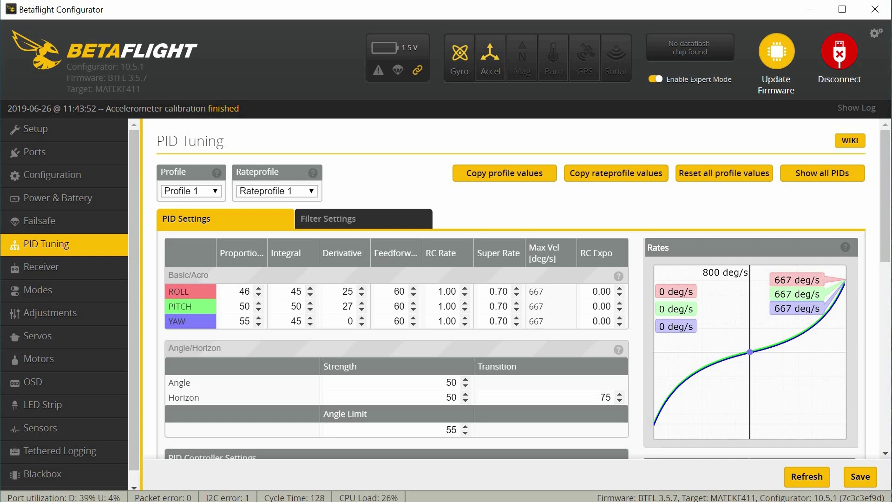
- Inspect the gyro and D Term lowpass and notch filter settings in PID Tuning
{"action": "left_click", "coordinate": [328, 218]}
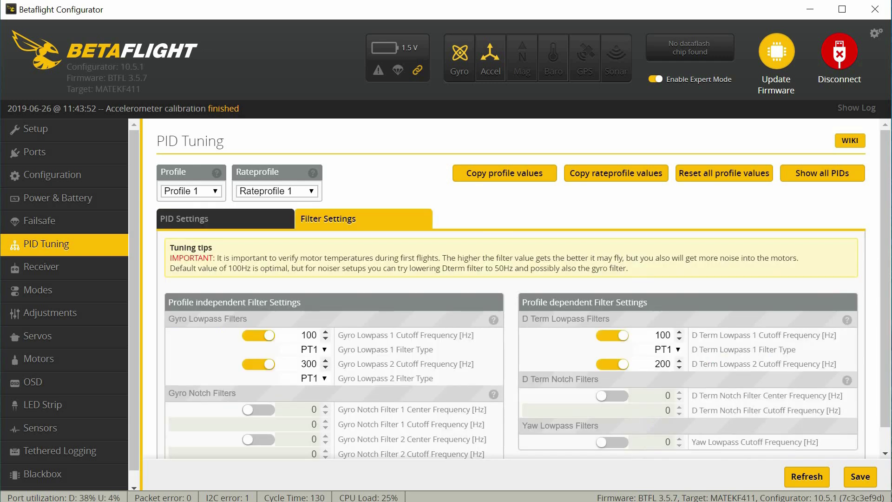
{"action": "scroll", "coordinate": [511, 307], "scroll_direction": "down", "scroll_amount": 1}
{"action": "scroll", "coordinate": [511, 288], "scroll_direction": "up", "scroll_amount": 1}
- Return to the PID settings and examine the PID controller and throttle settings
{"action": "left_click", "coordinate": [225, 218]}
{"action": "scroll", "coordinate": [511, 289], "scroll_direction": "down", "scroll_amount": 10}
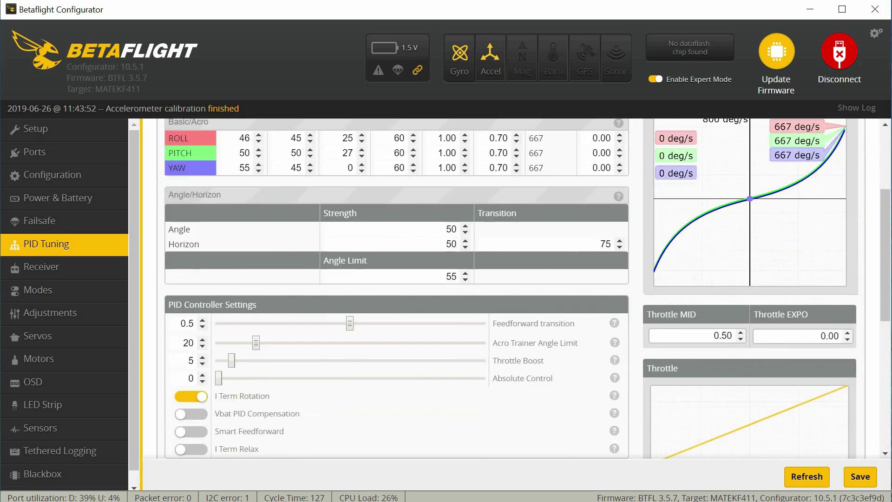
- Review the remaining PID controller, Anti Gravity, throttle and TPA settings, and check the Receiver channel values
{"action": "scroll", "coordinate": [511, 288], "scroll_direction": "down", "scroll_amount": 3}
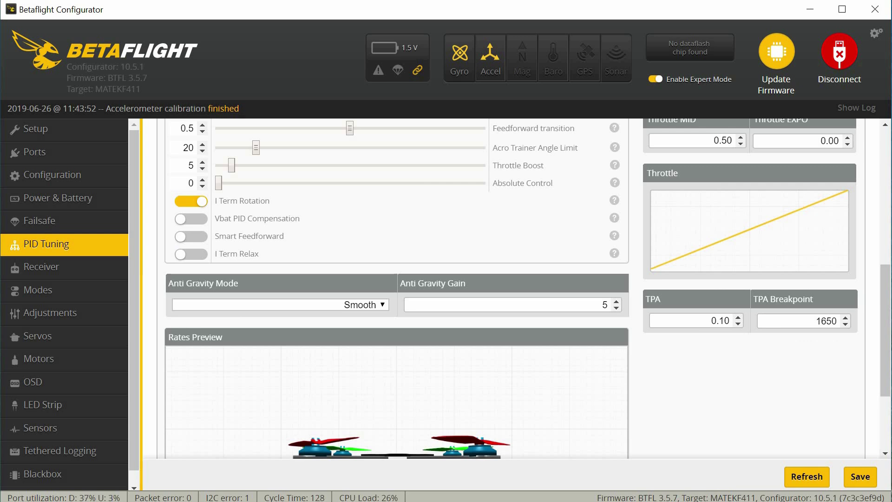
{"action": "scroll", "coordinate": [511, 289], "scroll_direction": "down", "scroll_amount": 5}
{"action": "scroll", "coordinate": [511, 288], "scroll_direction": "up", "scroll_amount": 18}
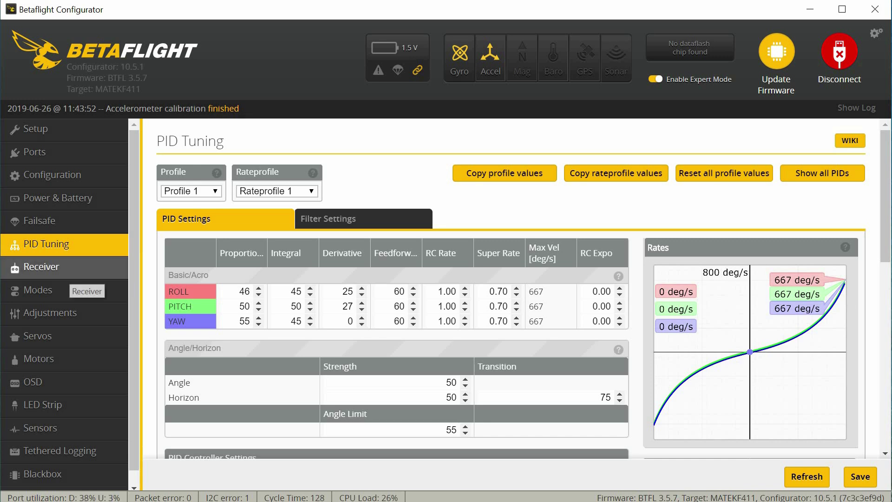
{"action": "left_click", "coordinate": [55, 268]}
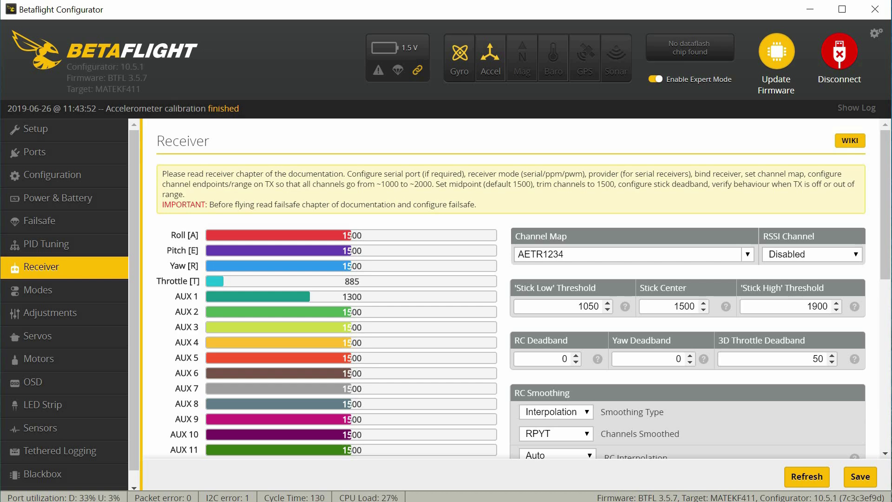
- Set the ARM mode's AUX 1 activation range to 1500–2100 in Modes
{"action": "left_click", "coordinate": [70, 290]}
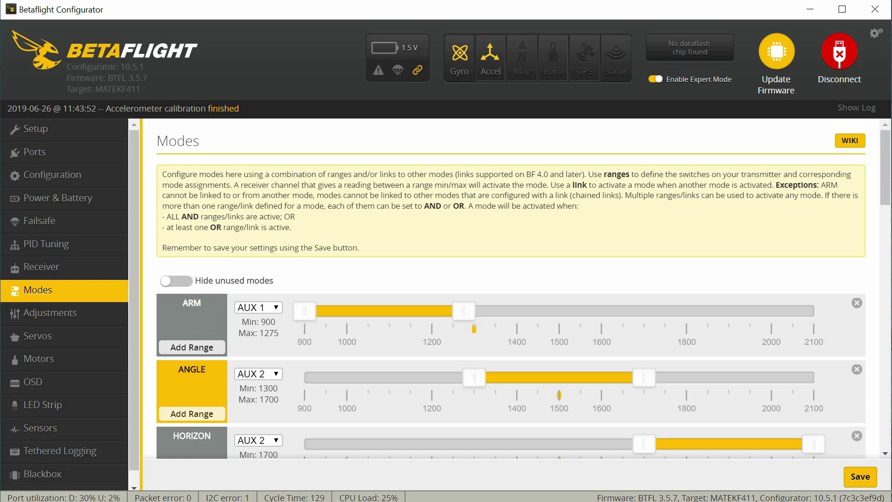
{"action": "left_click_drag", "start_coordinate": [384, 310], "coordinate": [734, 311]}
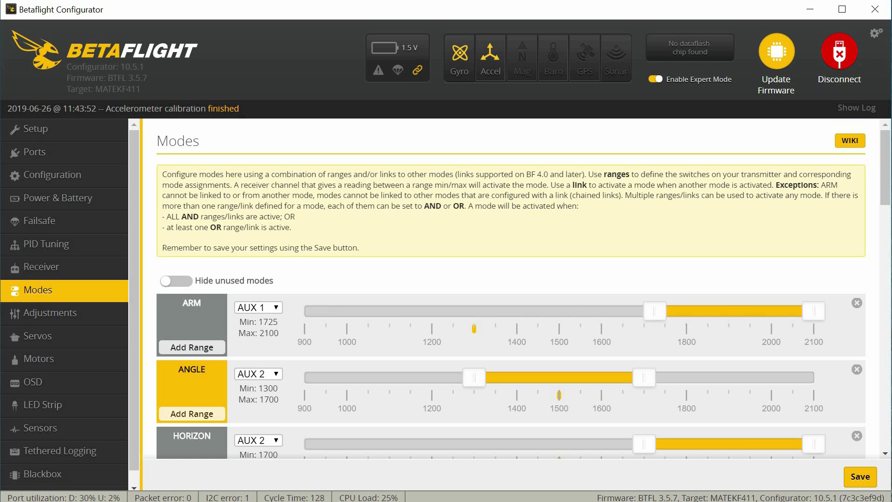
{"action": "left_click_drag", "start_coordinate": [656, 311], "coordinate": [560, 310]}
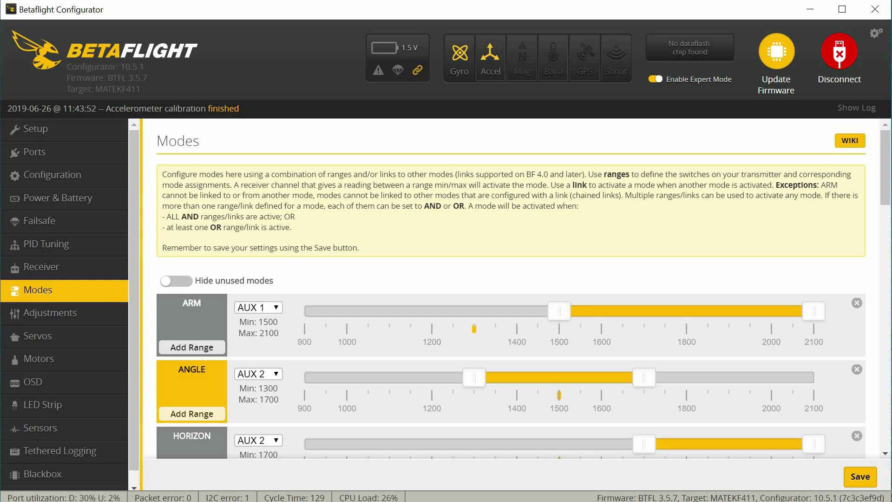
- Delete the existing ANGLE and HORIZON mode ranges
{"action": "scroll", "coordinate": [511, 279], "scroll_direction": "down", "scroll_amount": 2}
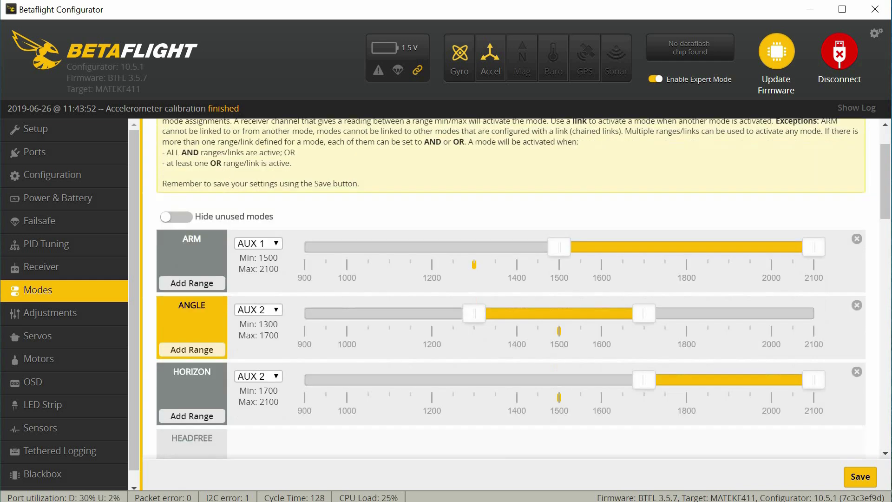
{"action": "left_click", "coordinate": [857, 300]}
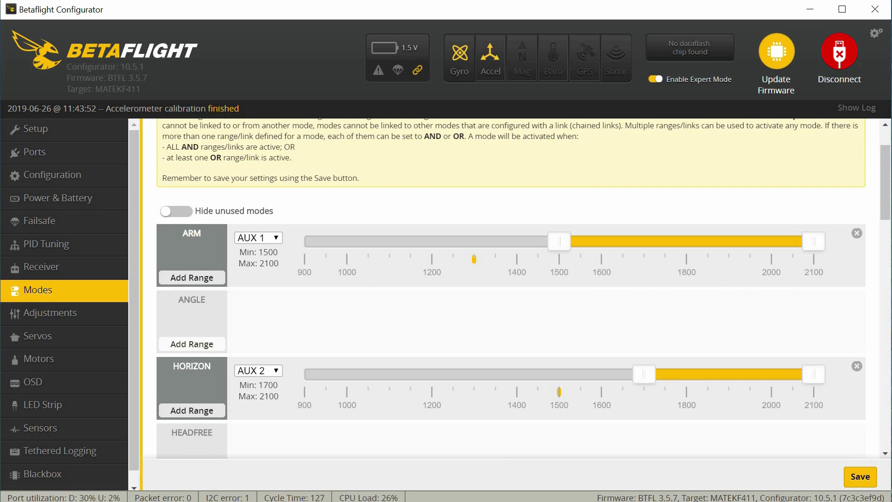
{"action": "left_click", "coordinate": [858, 367]}
- Add an ANGLE mode range on AUX 2 from 1300 to 1700
{"action": "left_click", "coordinate": [191, 343]}
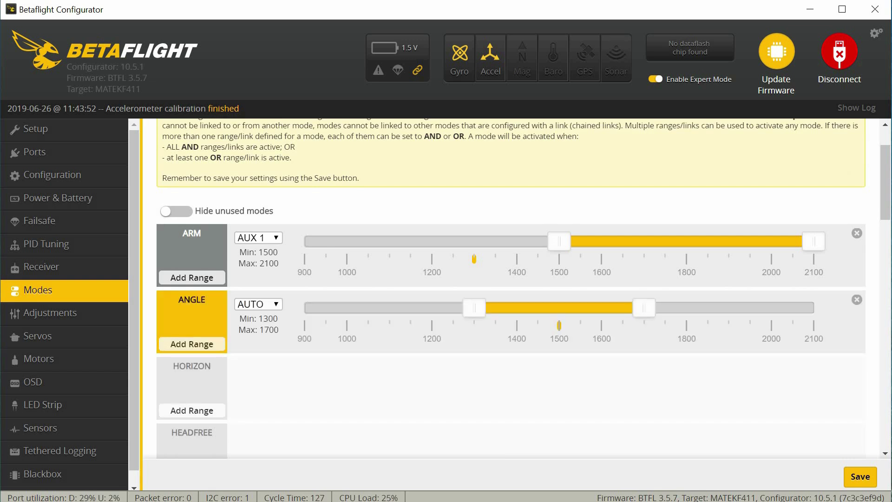
{"action": "left_click", "coordinate": [258, 304]}
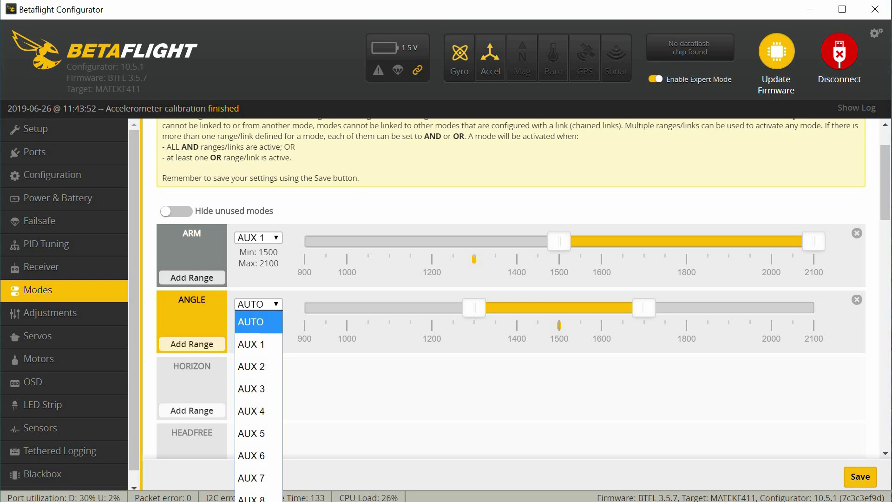
{"action": "left_click", "coordinate": [251, 366]}
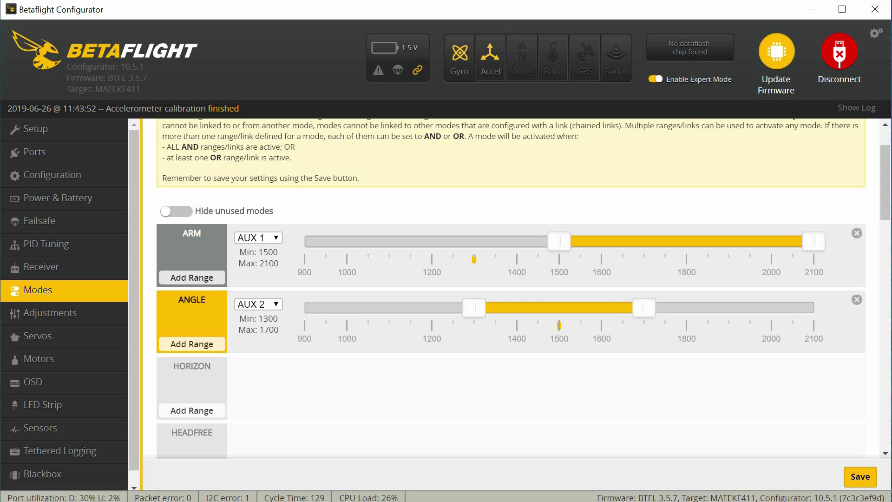
- Add a HORIZON mode range on AUX 2 from 1700 to 2100
{"action": "left_click", "coordinate": [192, 411]}
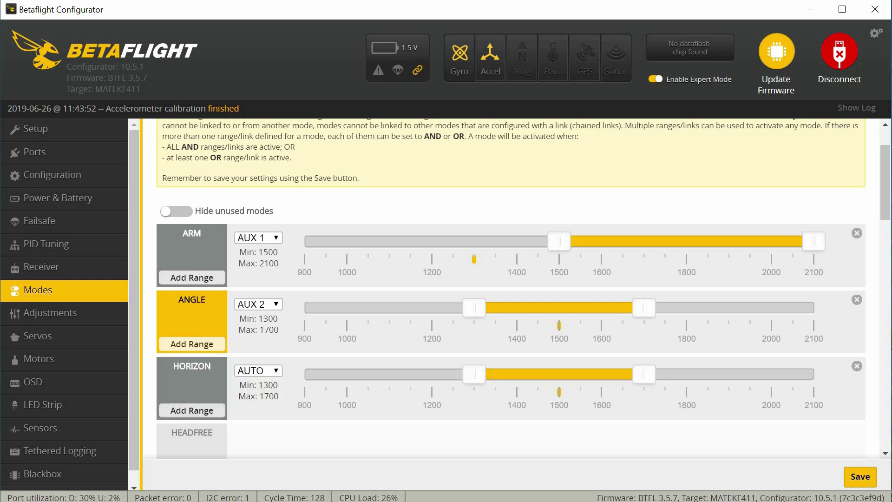
{"action": "left_click", "coordinate": [257, 370]}
{"action": "left_click", "coordinate": [250, 430]}
{"action": "left_click_drag", "start_coordinate": [559, 374], "coordinate": [729, 374]}
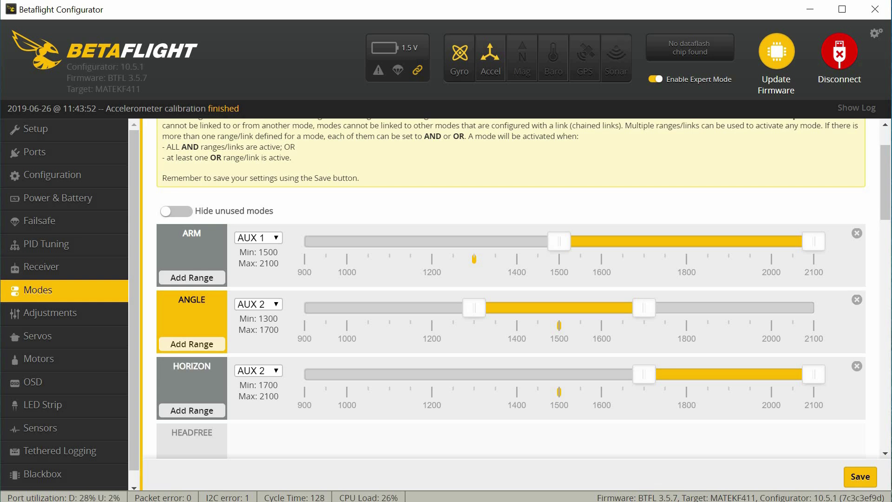
- Remove the re-added ANGLE and HORIZON ranges so neither flight mode is assigned
{"action": "left_click", "coordinate": [857, 299]}
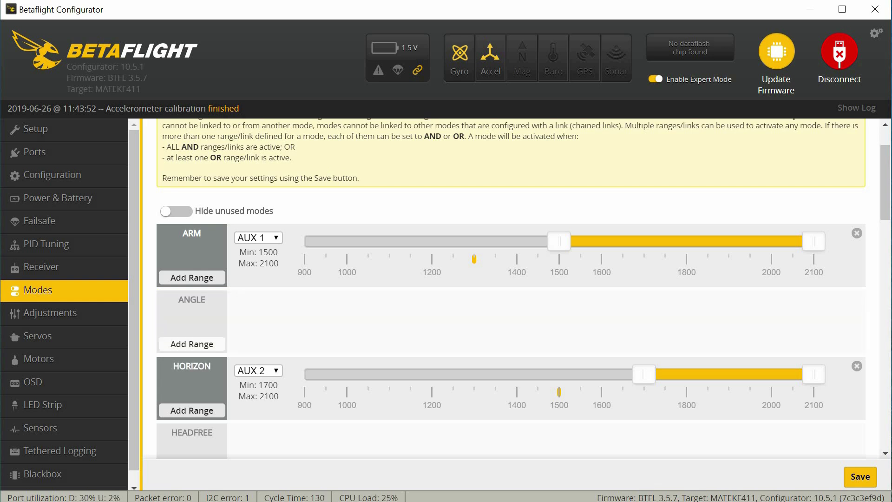
{"action": "left_click", "coordinate": [857, 366]}
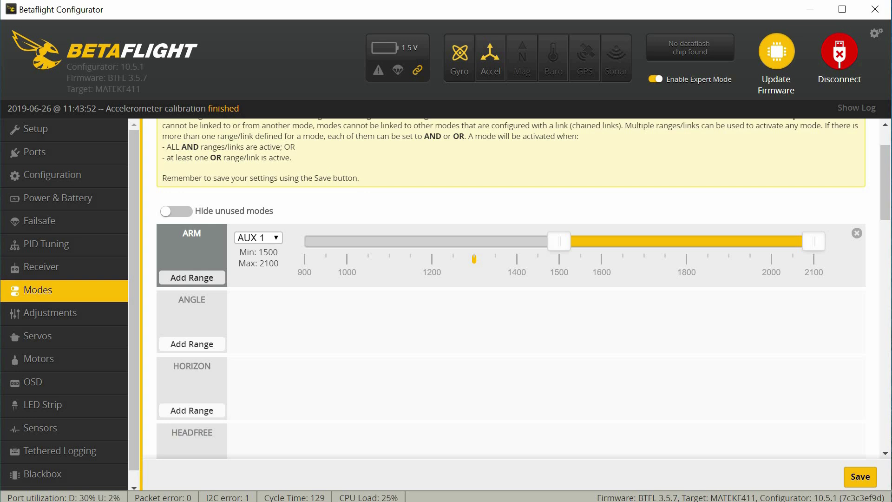
- Assign the BEEPER mode to AUX 2 with an activation range of 1725–2100
{"action": "scroll", "coordinate": [511, 285], "scroll_direction": "down", "scroll_amount": 6}
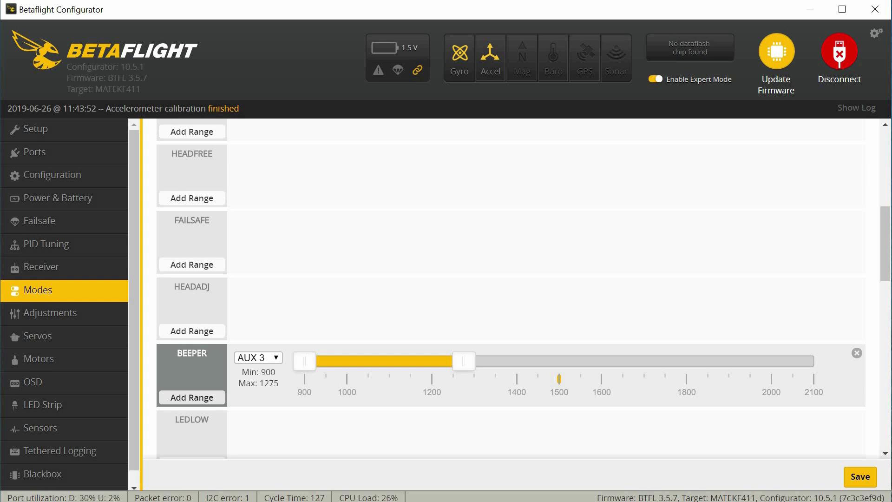
{"action": "left_click", "coordinate": [258, 358]}
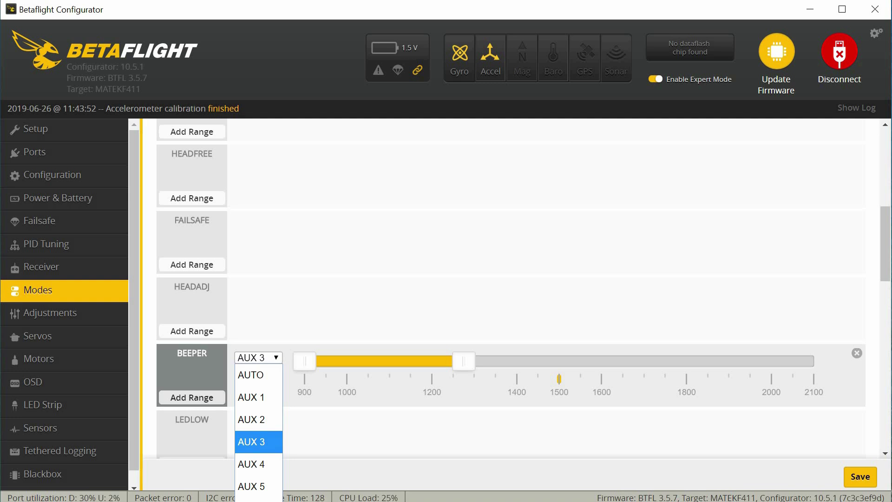
{"action": "key", "text": "Return"}
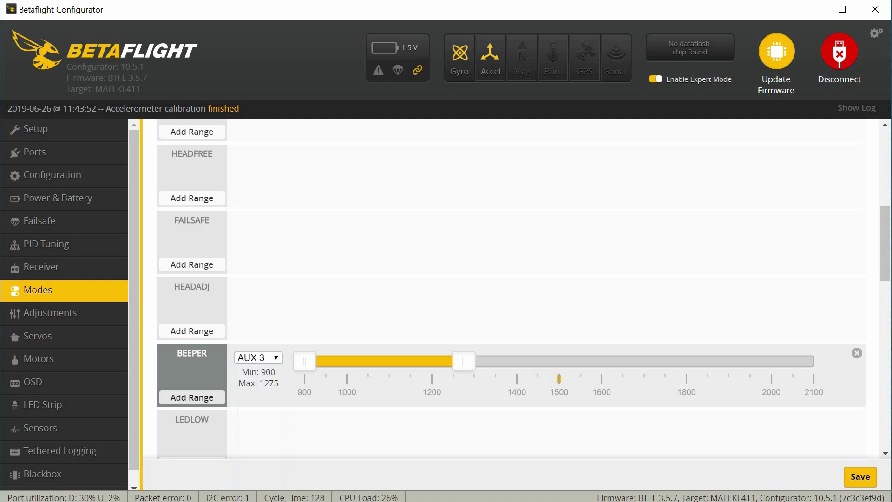
{"action": "left_click_drag", "start_coordinate": [384, 361], "coordinate": [734, 362]}
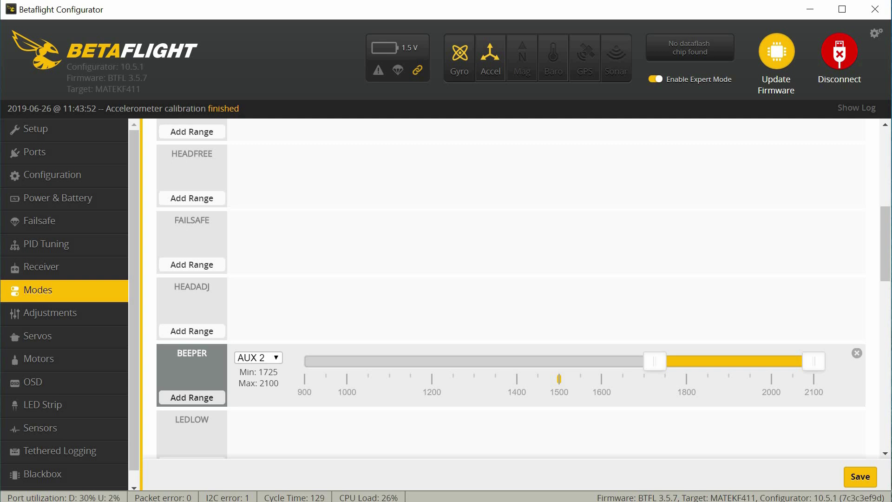
- Try a FLIP OVER AFTER CRASH range on AUX 2 from 1300 to 1700, and remove it again
{"action": "scroll", "coordinate": [511, 288], "scroll_direction": "down", "scroll_amount": 8}
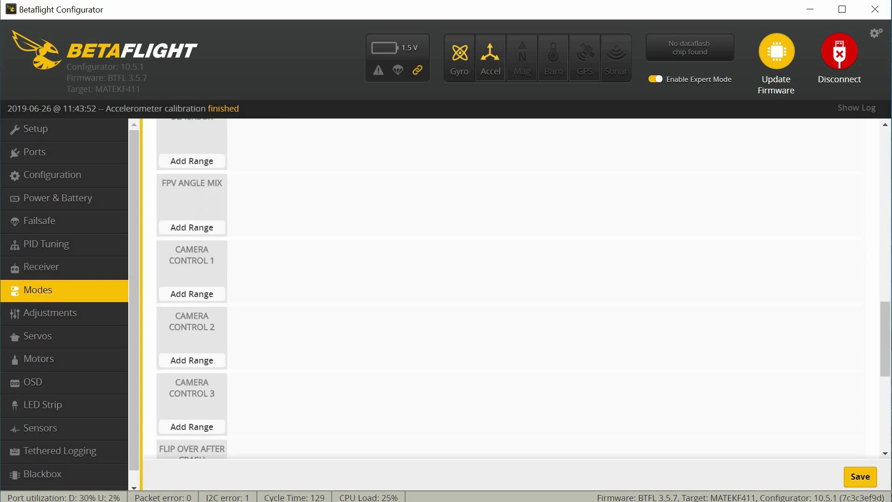
{"action": "scroll", "coordinate": [511, 288], "scroll_direction": "down", "scroll_amount": 6}
{"action": "scroll", "coordinate": [511, 288], "scroll_direction": "up", "scroll_amount": 3}
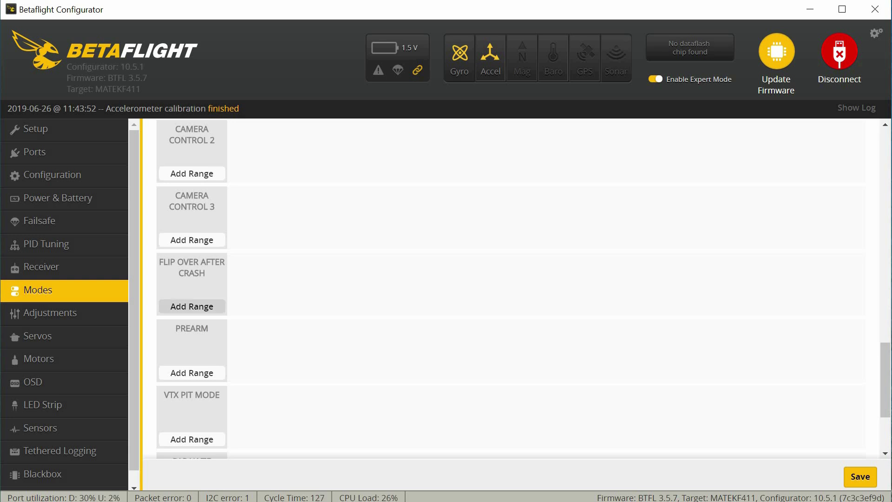
{"action": "left_click", "coordinate": [191, 306]}
{"action": "left_click", "coordinate": [258, 266]}
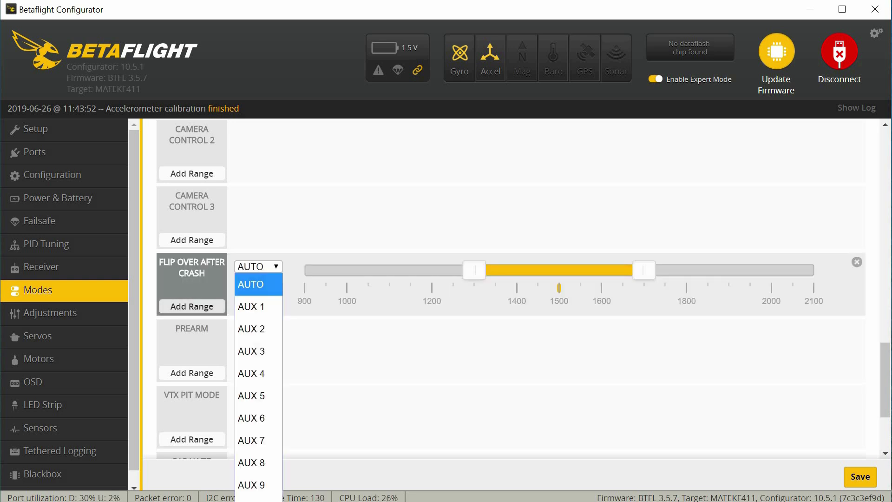
{"action": "left_click", "coordinate": [251, 328]}
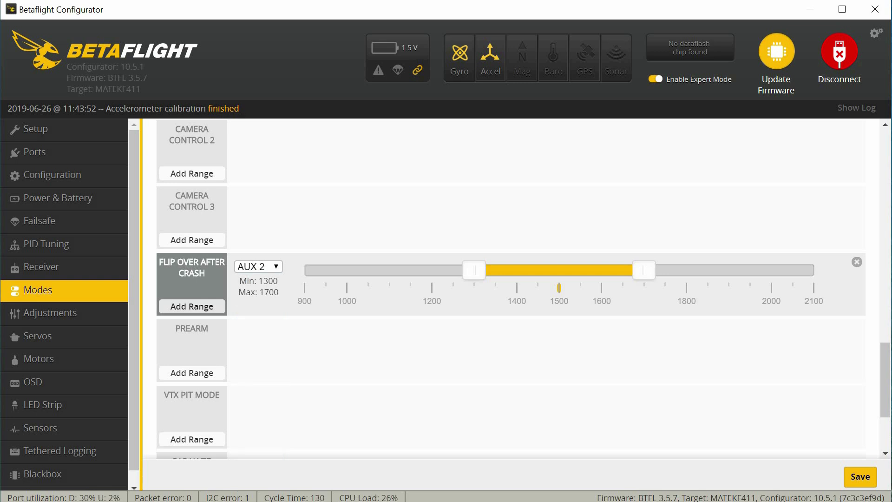
{"action": "left_click", "coordinate": [857, 262]}
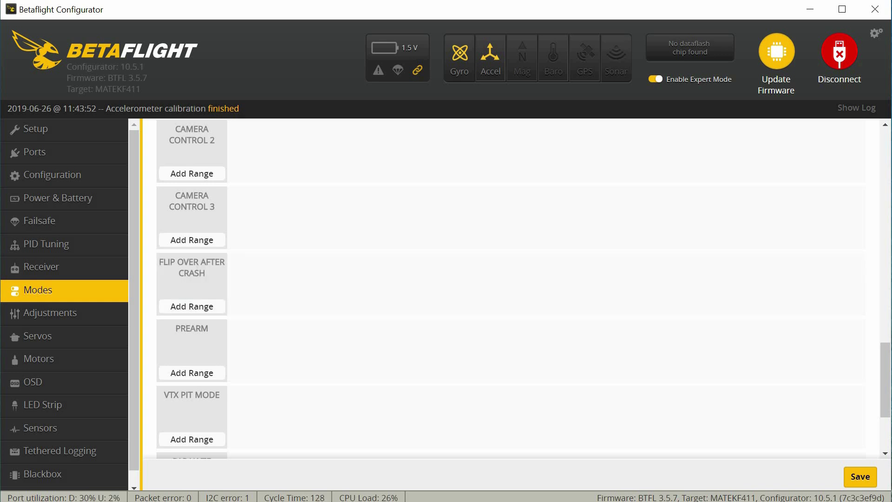
- Return to the ARM mode range and save the mode settings
{"action": "left_click_drag", "start_coordinate": [886, 379], "coordinate": [886, 167]}
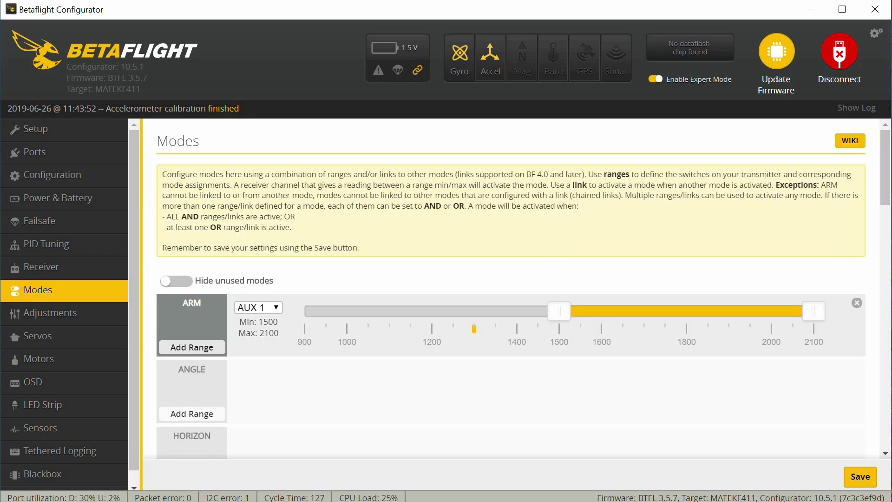
{"action": "left_click", "coordinate": [860, 476]}
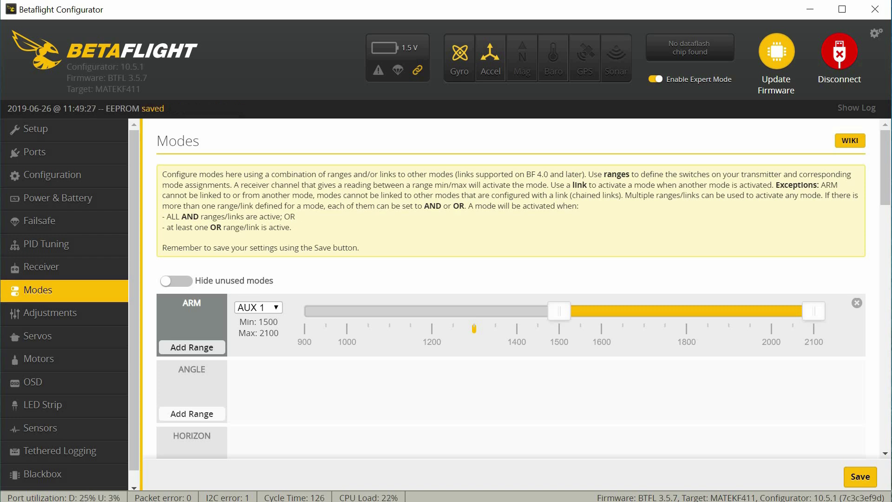
- Set the receiver's Stick Low Threshold to 1000 and Stick High Threshold to 2000
{"action": "left_click", "coordinate": [70, 267]}
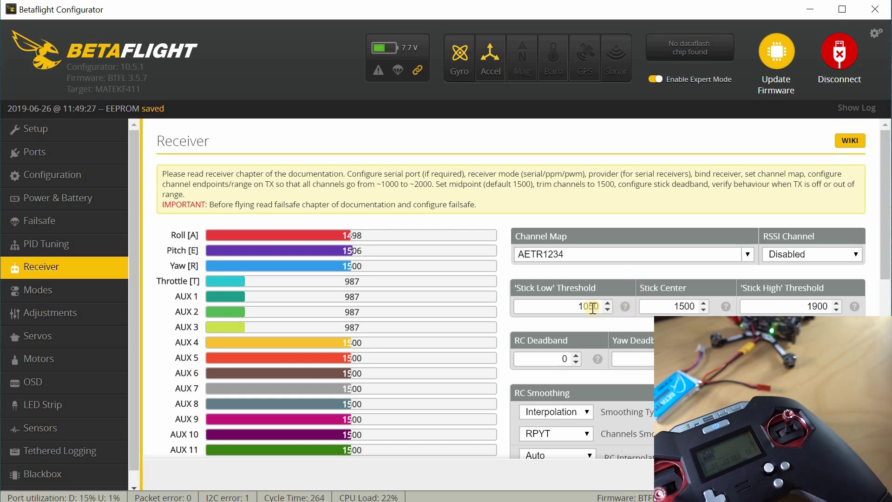
{"action": "left_click", "coordinate": [614, 305]}
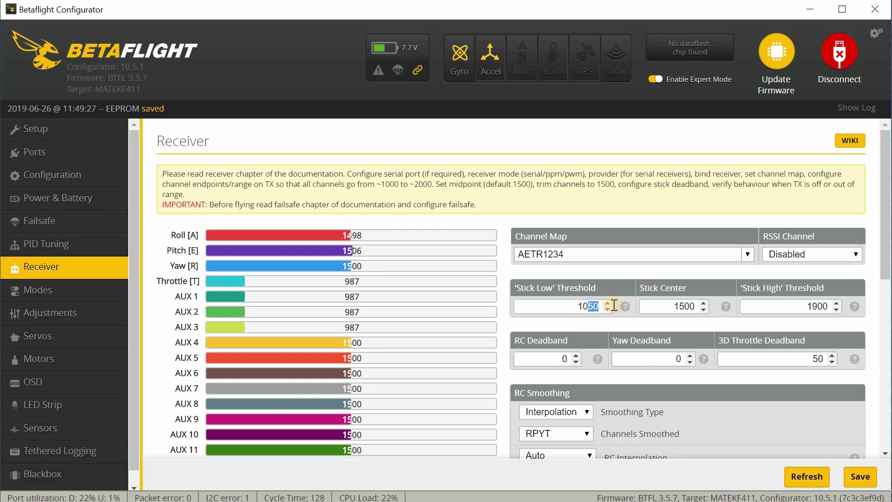
{"action": "type", "text": "00"}
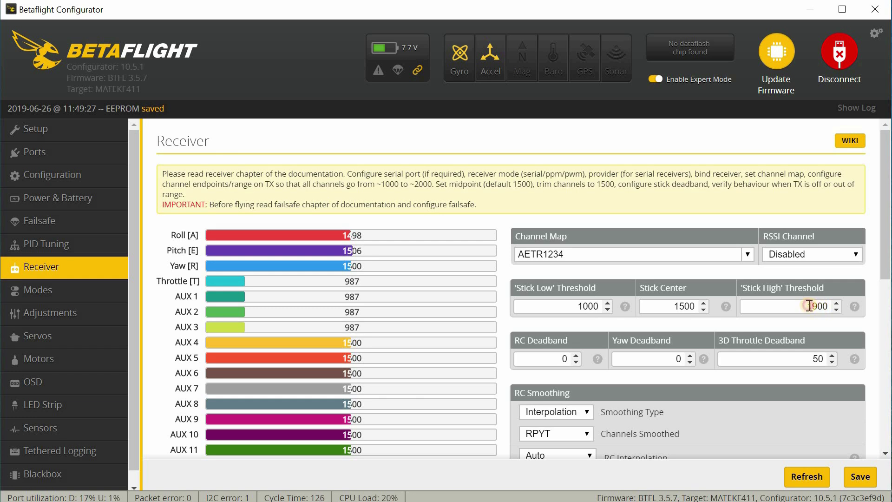
{"action": "left_click_drag", "start_coordinate": [817, 305], "coordinate": [807, 306]}
{"action": "type", "text": "20"}
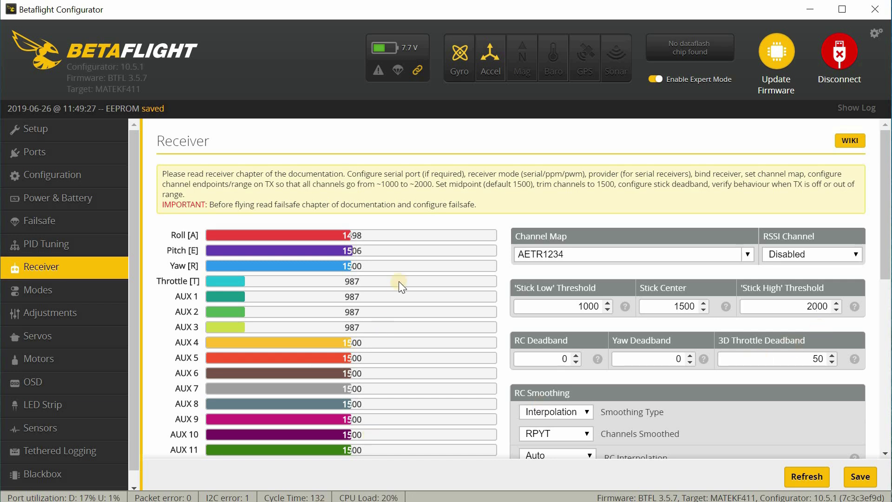
- Check the AUX channel bars, set the RSSI Channel to AUX 12, and save the receiver settings
{"action": "scroll", "coordinate": [259, 393], "scroll_direction": "down", "scroll_amount": 2}
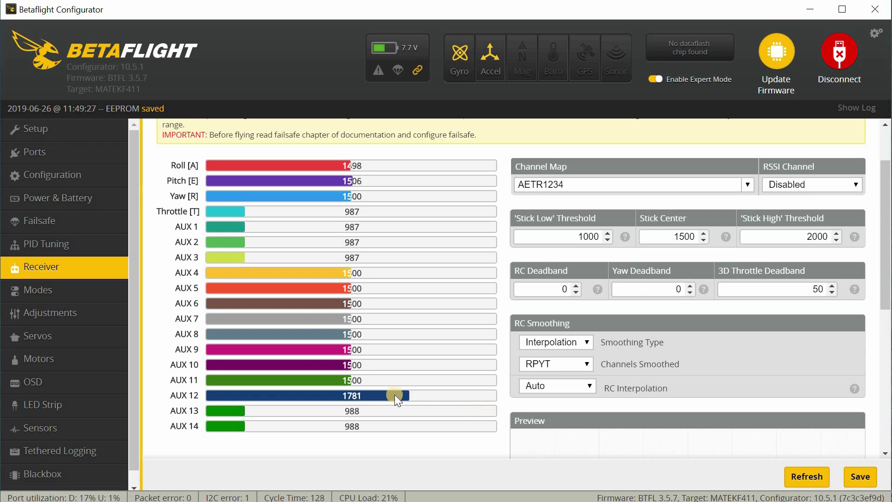
{"action": "scroll", "coordinate": [793, 261], "scroll_direction": "up", "scroll_amount": 2}
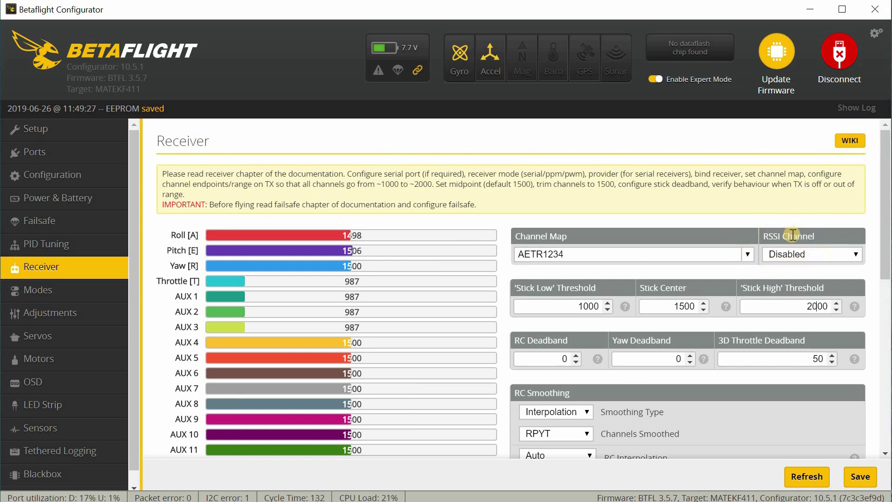
{"action": "left_click", "coordinate": [857, 253]}
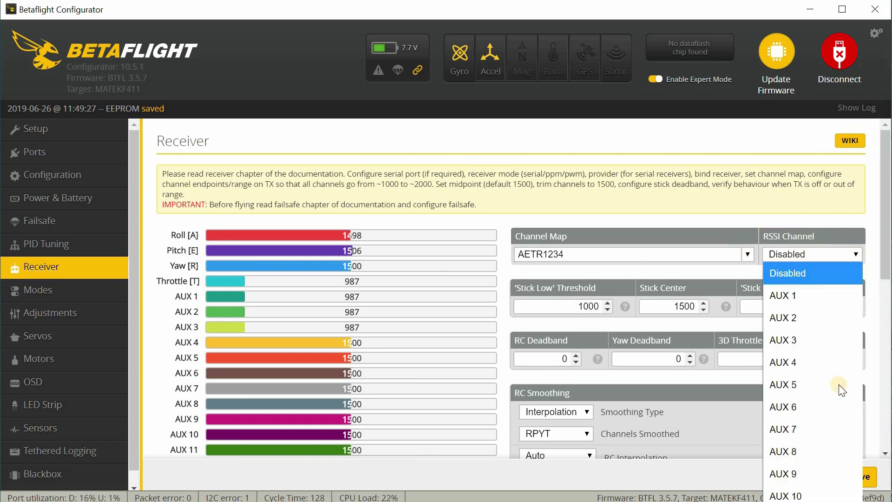
{"action": "key", "text": "Down"}
{"action": "key", "text": "Down"}
{"action": "key", "text": "Down"}
{"action": "key", "text": "Down"}
{"action": "key", "text": "Down"}
{"action": "key", "text": "Return"}
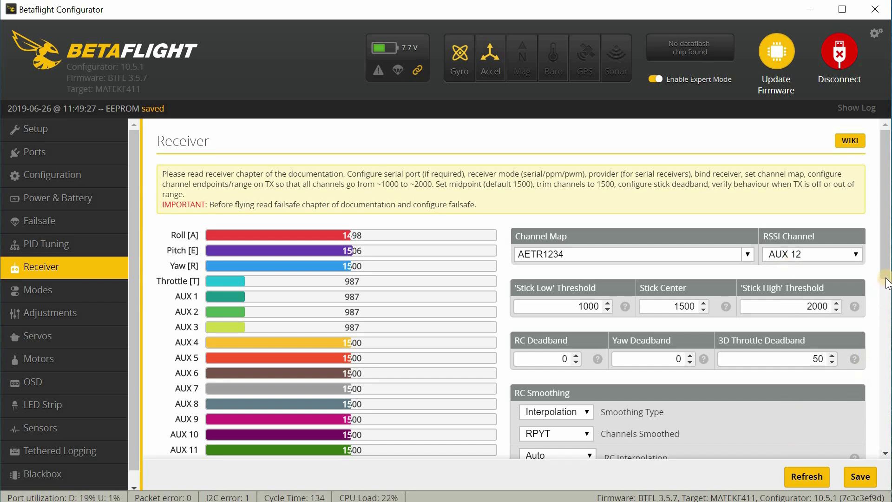
{"action": "mouse_move", "coordinate": [887, 156]}
{"action": "left_mouse_down"}
{"action": "mouse_move", "coordinate": [888, 259]}
{"action": "mouse_move", "coordinate": [887, 161]}
{"action": "left_mouse_up"}
{"action": "left_click", "coordinate": [861, 476]}
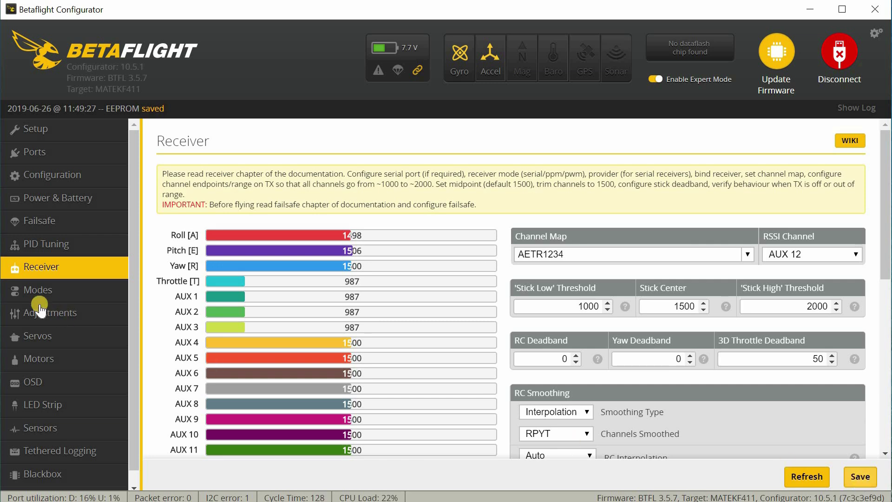
- Review the modes, enable motor test mode, spin all motors together at about 1105 with the master control, and return them to 1000
{"action": "left_click", "coordinate": [33, 290]}
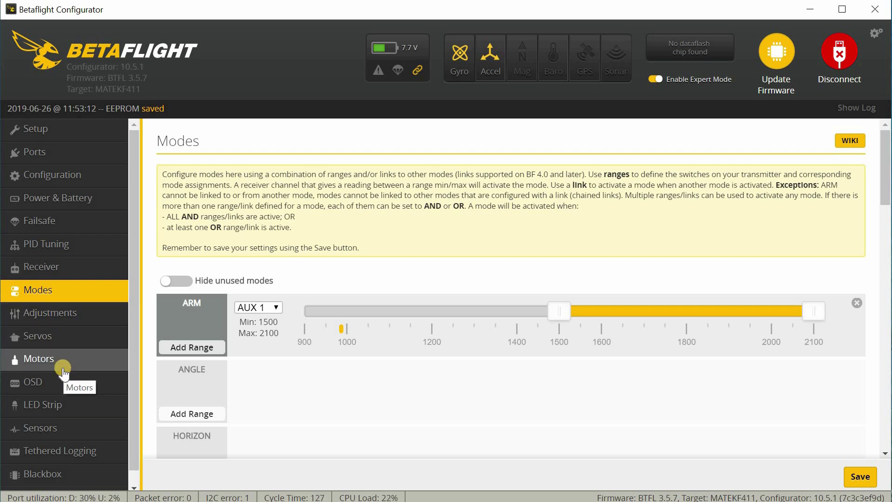
{"action": "left_click", "coordinate": [48, 363]}
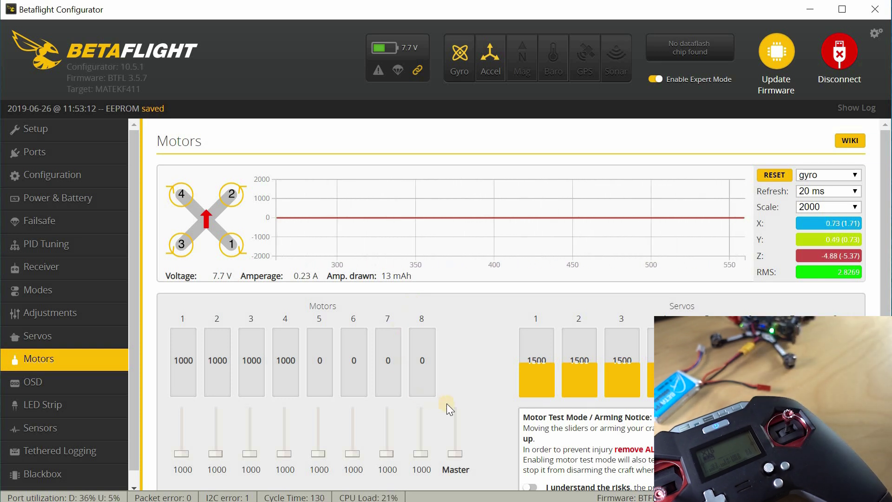
{"action": "scroll", "coordinate": [581, 446], "scroll_direction": "down", "scroll_amount": 1}
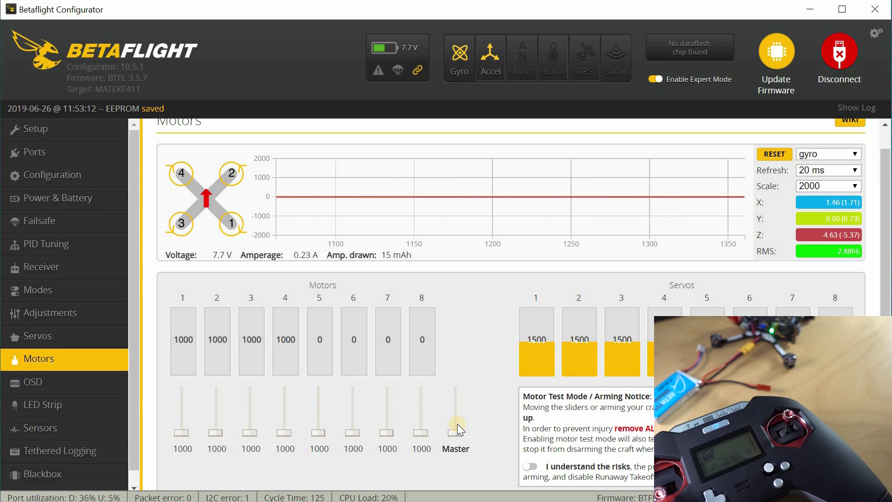
{"action": "left_click", "coordinate": [535, 467]}
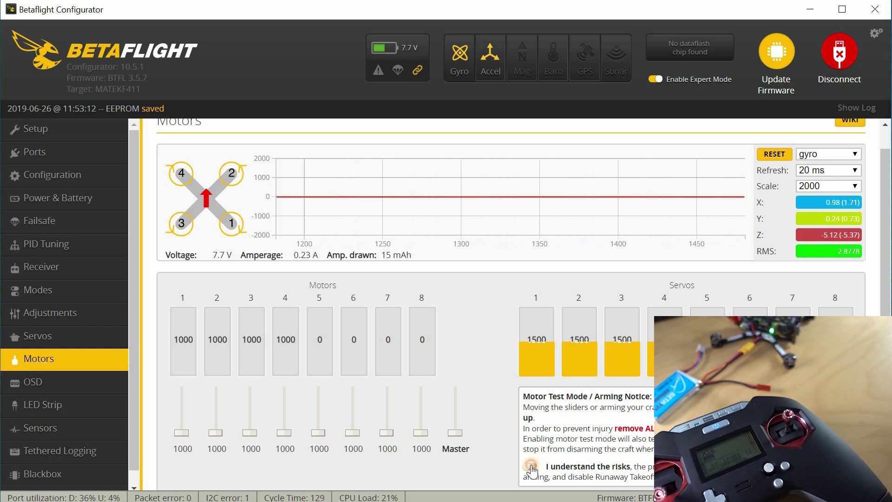
{"action": "left_click", "coordinate": [455, 428]}
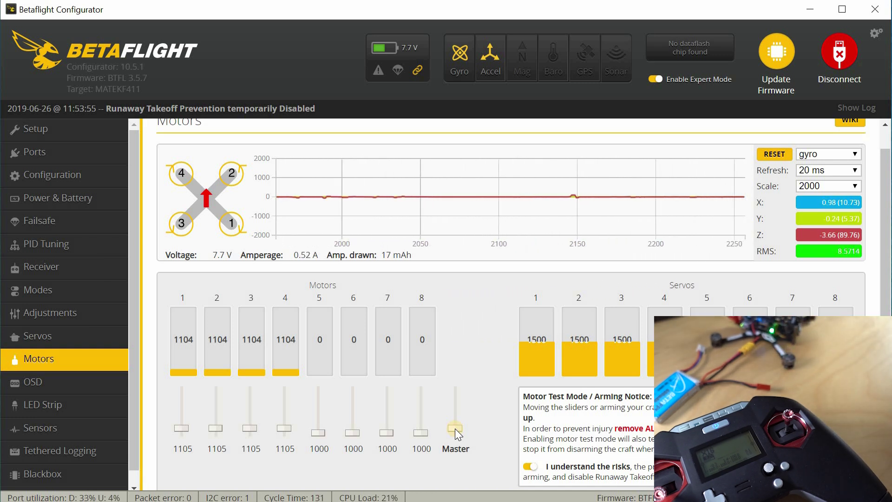
{"action": "left_click", "coordinate": [456, 428]}
{"action": "left_click_drag", "start_coordinate": [455, 429], "coordinate": [455, 436]}
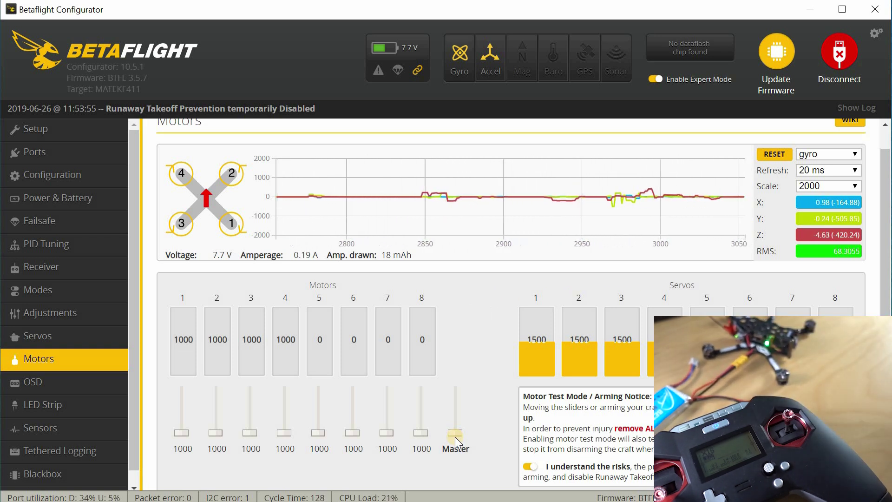
- Go through the individual test controls of motors 1 to 4 and disable motor test mode
{"action": "left_click_drag", "start_coordinate": [181, 433], "coordinate": [319, 454]}
{"action": "left_click", "coordinate": [212, 429]}
{"action": "left_click", "coordinate": [245, 434]}
{"action": "left_click", "coordinate": [288, 439]}
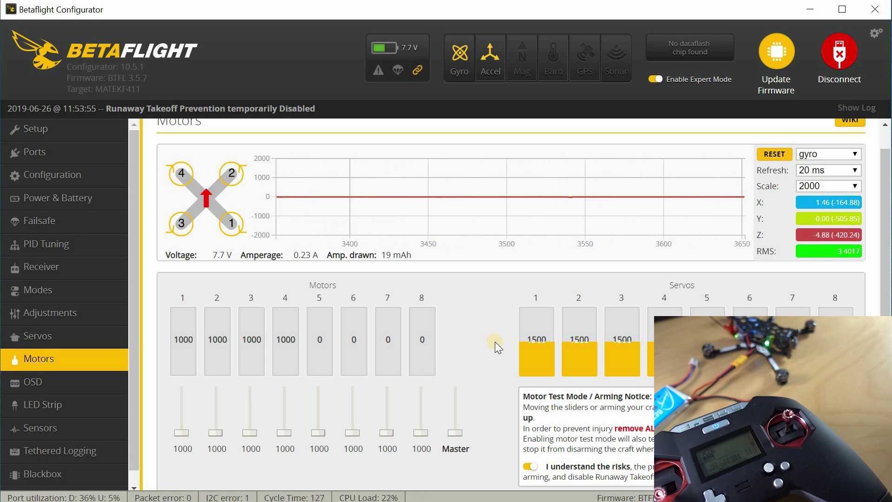
{"action": "left_click", "coordinate": [528, 467]}
{"action": "left_click", "coordinate": [578, 475]}
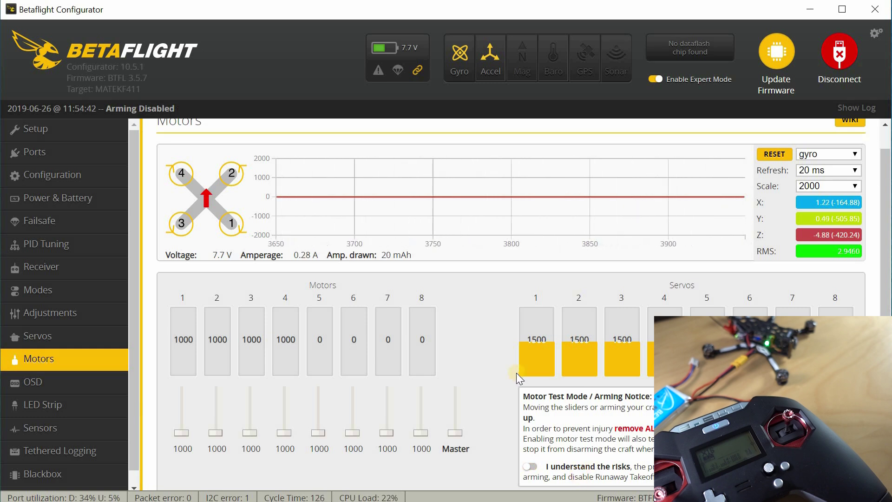
- Keep the OSD video format on NTSC, enable the Rssi Value element, place it just above the VTX channel, and save the OSD settings
{"action": "left_click", "coordinate": [64, 392]}
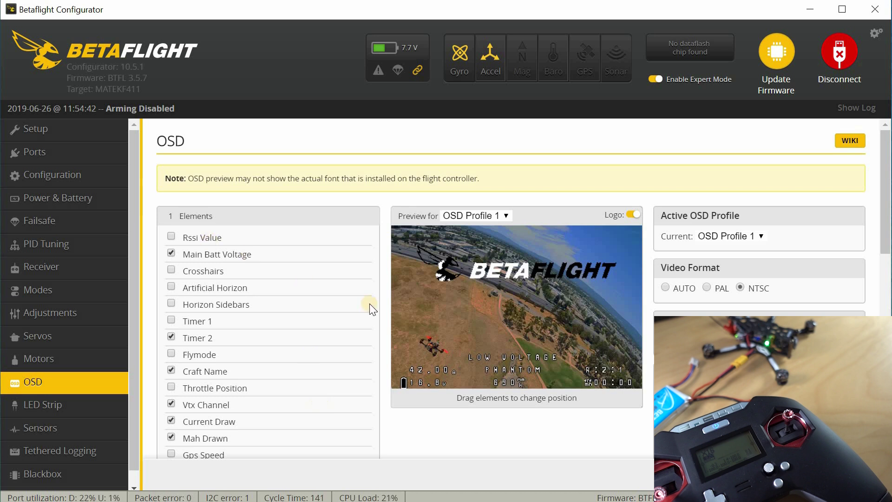
{"action": "left_click", "coordinate": [742, 288]}
{"action": "left_click", "coordinate": [739, 286]}
{"action": "left_click", "coordinate": [171, 236]}
{"action": "left_click_drag", "start_coordinate": [473, 321], "coordinate": [609, 352]}
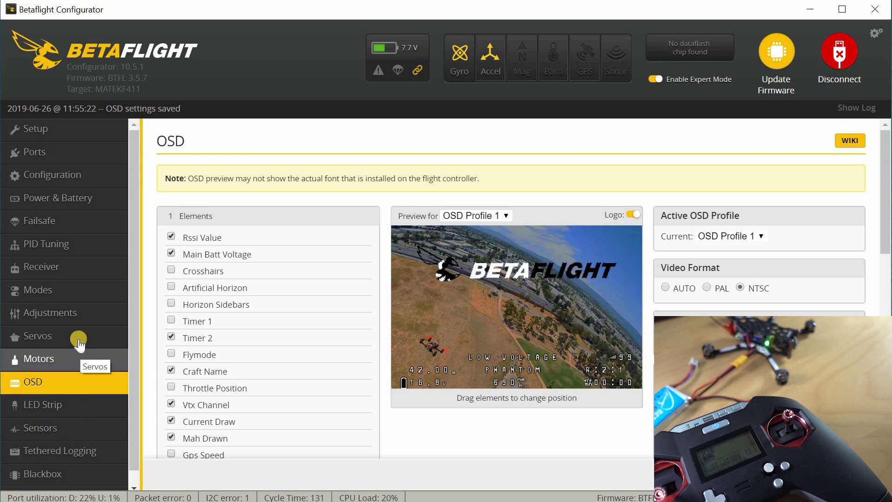
- Open the CLI and list the video transmitter settings with "get vtx", checking the band, channel and power values
{"action": "scroll", "coordinate": [71, 388], "scroll_direction": "down", "scroll_amount": 1}
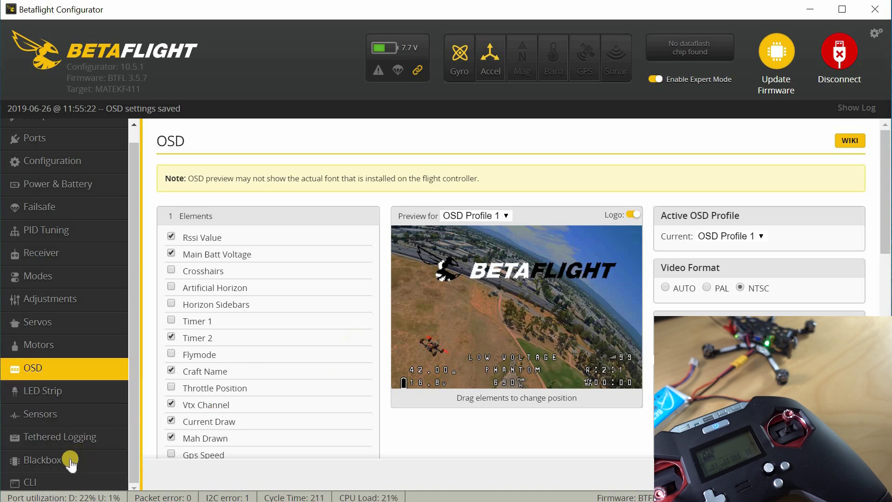
{"action": "left_click", "coordinate": [48, 484]}
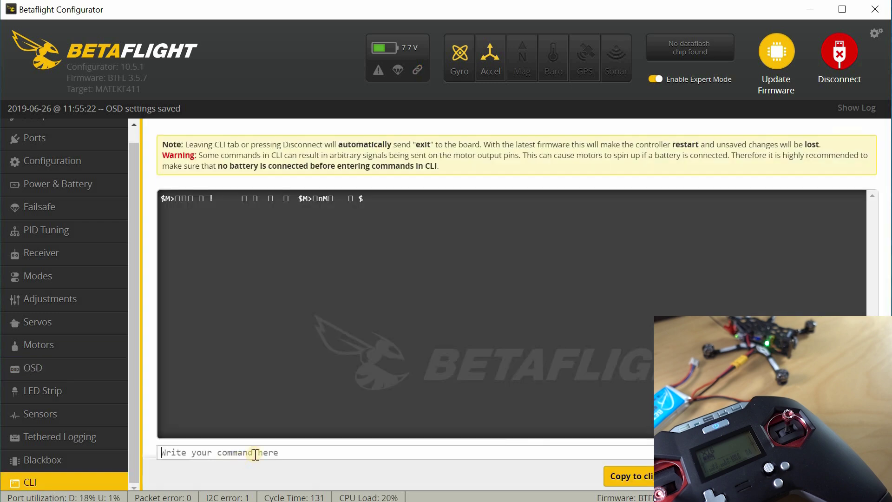
{"action": "type", "text": "get vtx"}
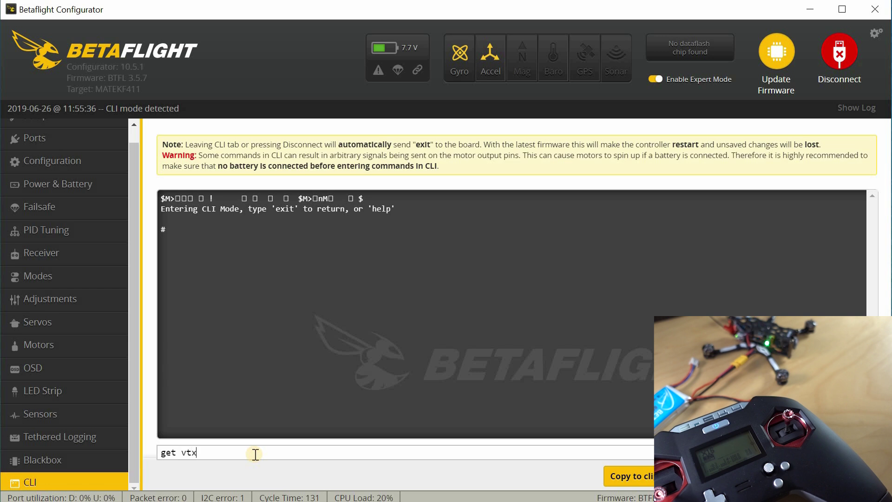
{"action": "key", "text": "Return"}
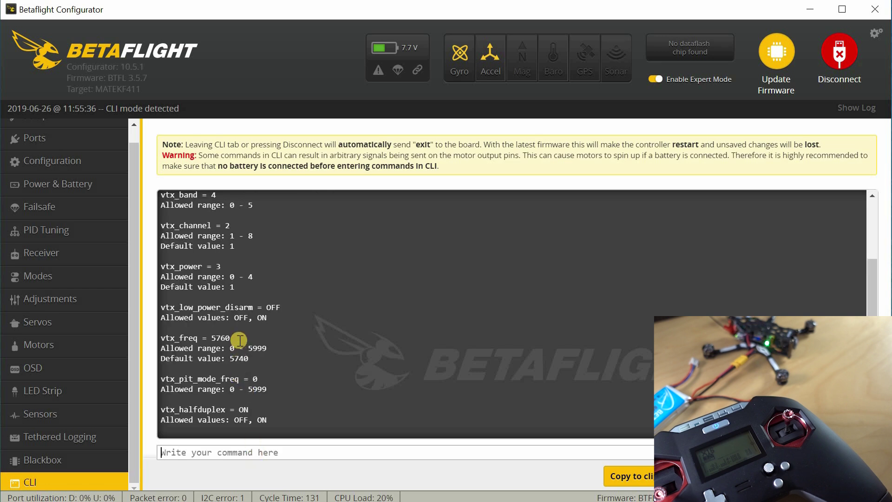
{"action": "scroll", "coordinate": [199, 285], "scroll_direction": "up", "scroll_amount": 3}
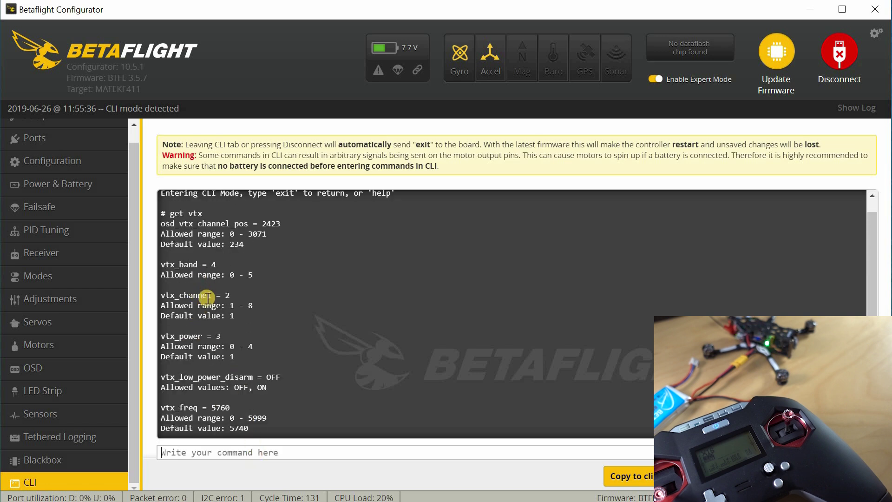
- Set the video transmitter band to 5 with the CLI command "set vtx_band = 5"
{"action": "left_click", "coordinate": [209, 454]}
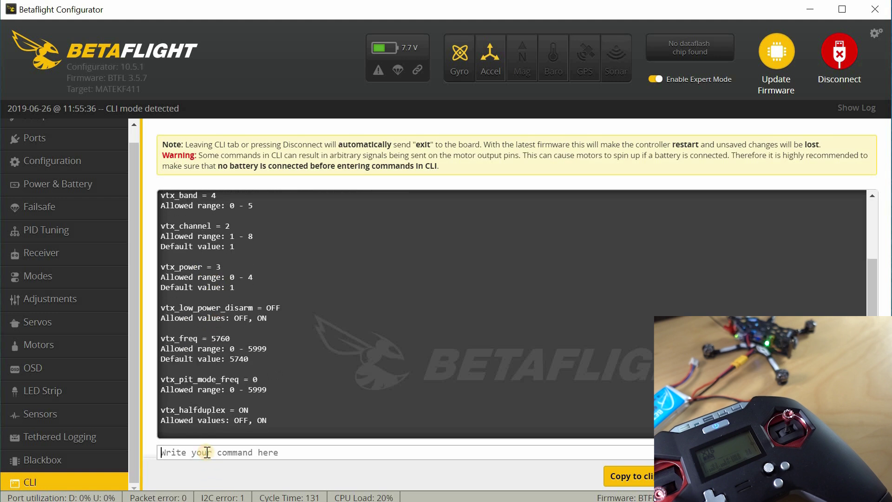
{"action": "type", "text": "set vtx"}
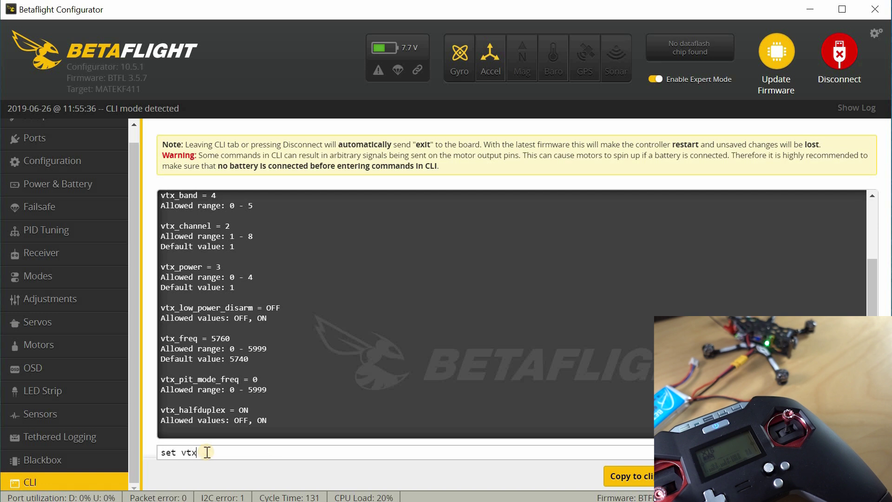
{"action": "type", "text": "_band = 5"}
{"action": "key", "text": "Return"}
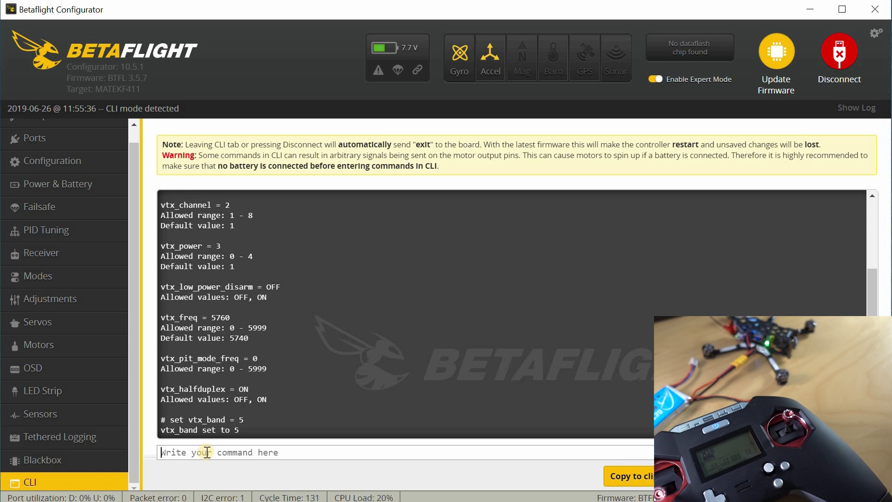
- Set the video transmitter channel to 1 with "set vtx_channel = 1" and store the settings with "save"
{"action": "type", "text": "set vtx_channel = "}
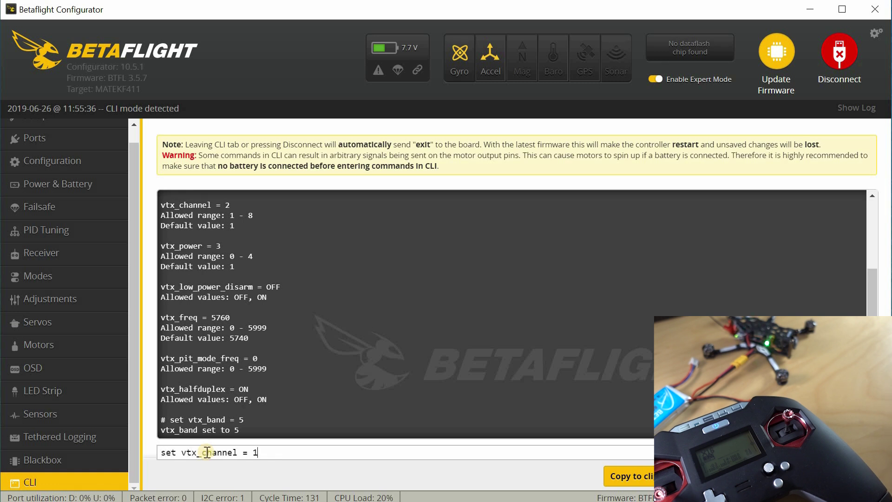
{"action": "type", "text": "1"}
{"action": "key", "text": "Return"}
{"action": "type", "text": "sav"}
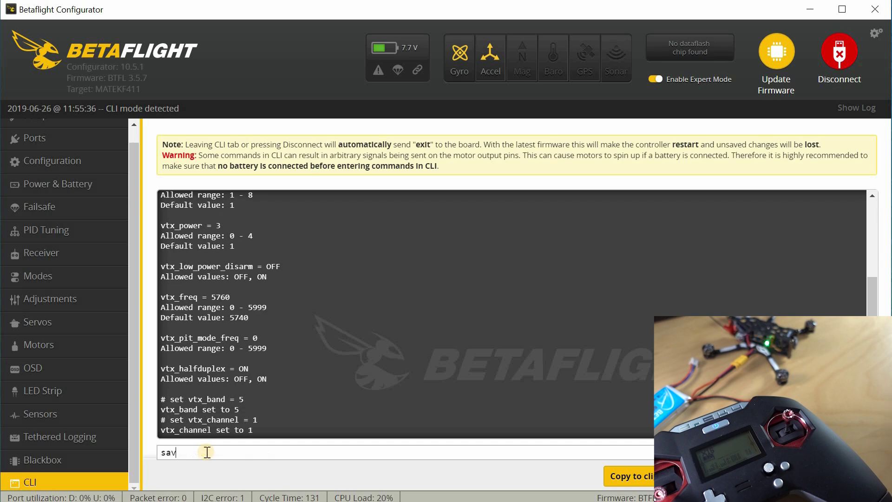
{"action": "type", "text": "e"}
{"action": "key", "text": "Return"}
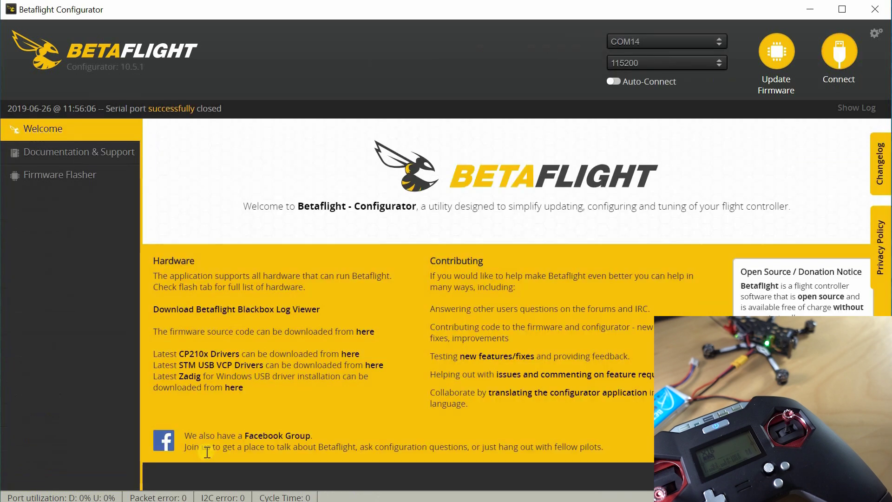